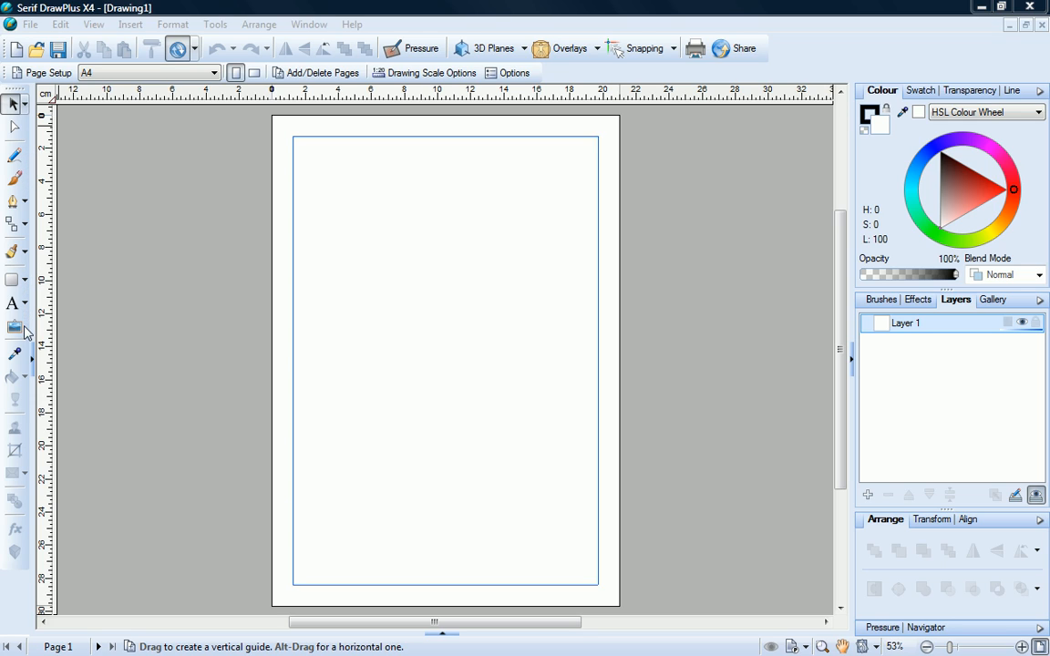
Paint a horizontal pink brush stroke (H 333, S 61, L 54) about 15 cm long near the page's upper edge
{"action": "left_click", "coordinate": [16, 180]}
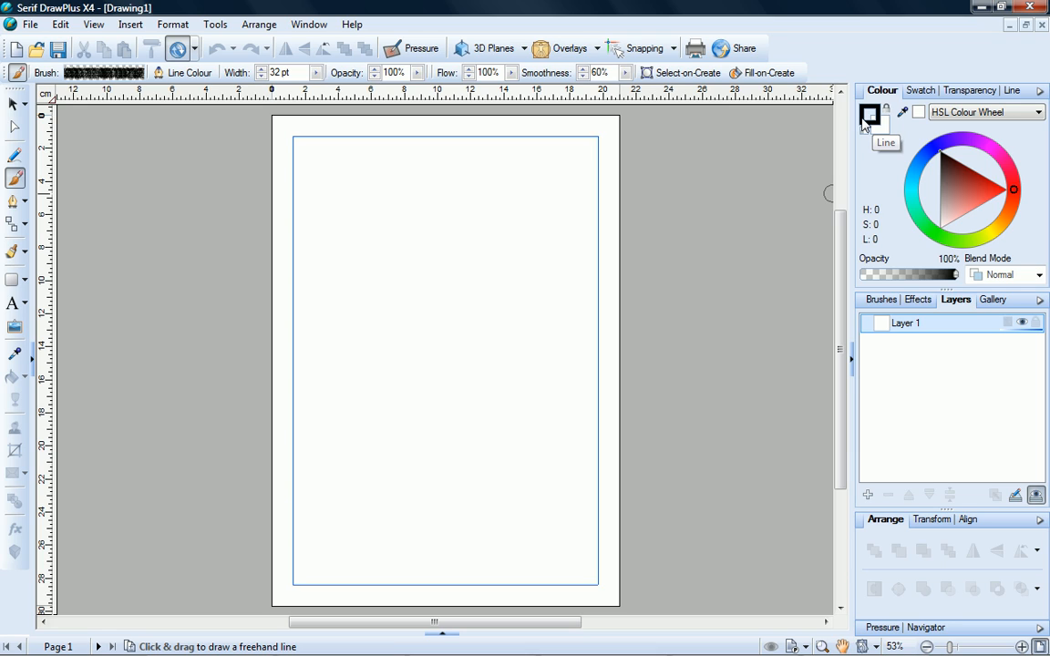
{"action": "left_click", "coordinate": [971, 140]}
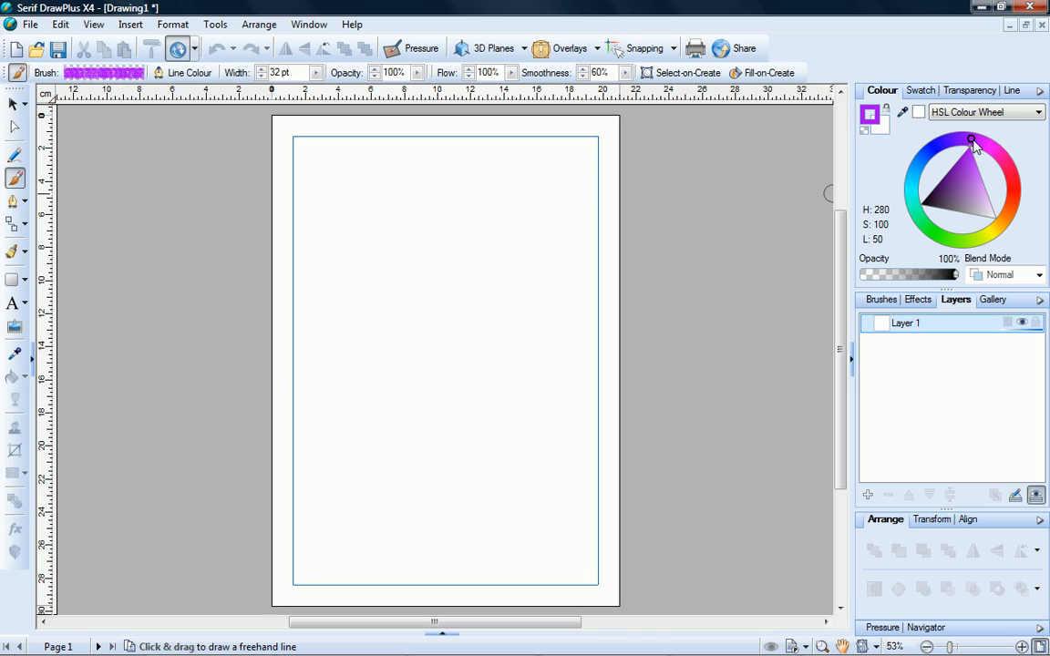
{"action": "left_click", "coordinate": [967, 172]}
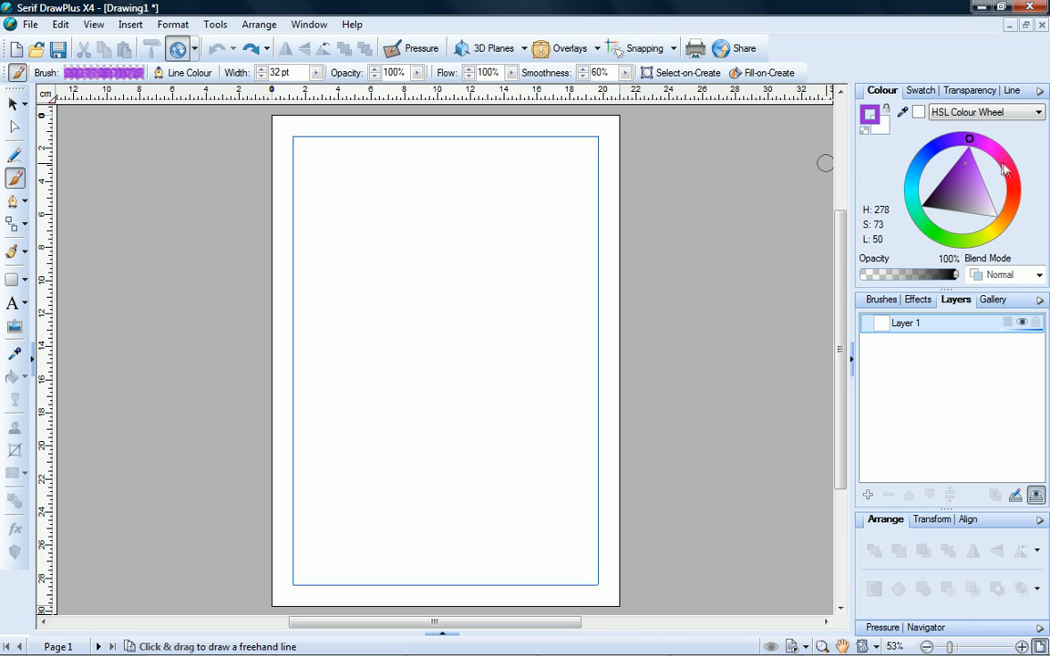
{"action": "left_click", "coordinate": [1007, 164]}
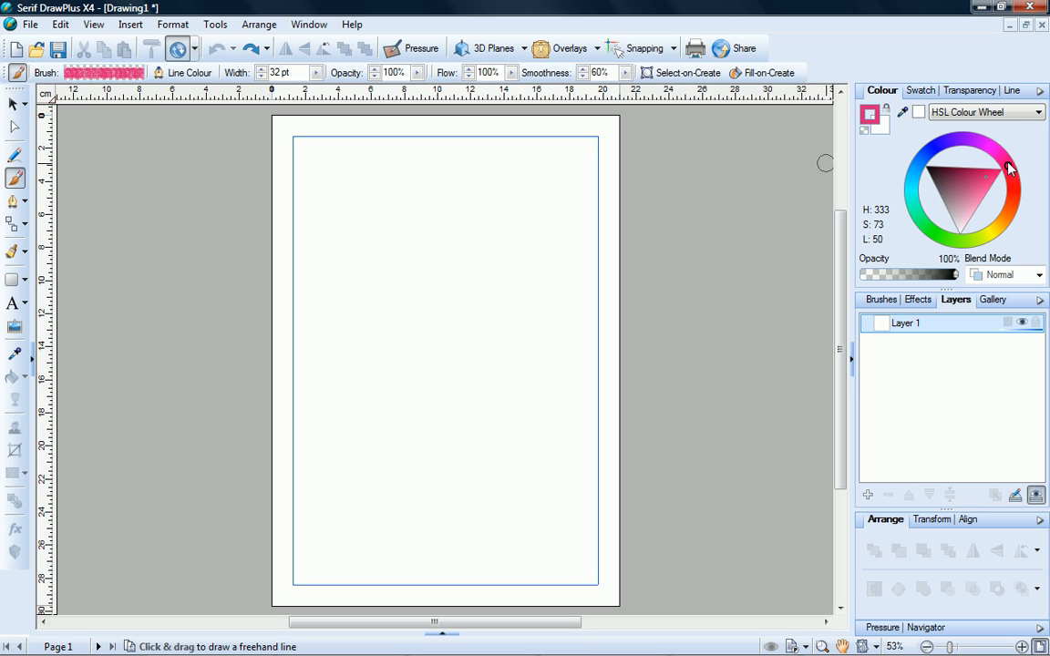
{"action": "left_click", "coordinate": [980, 191]}
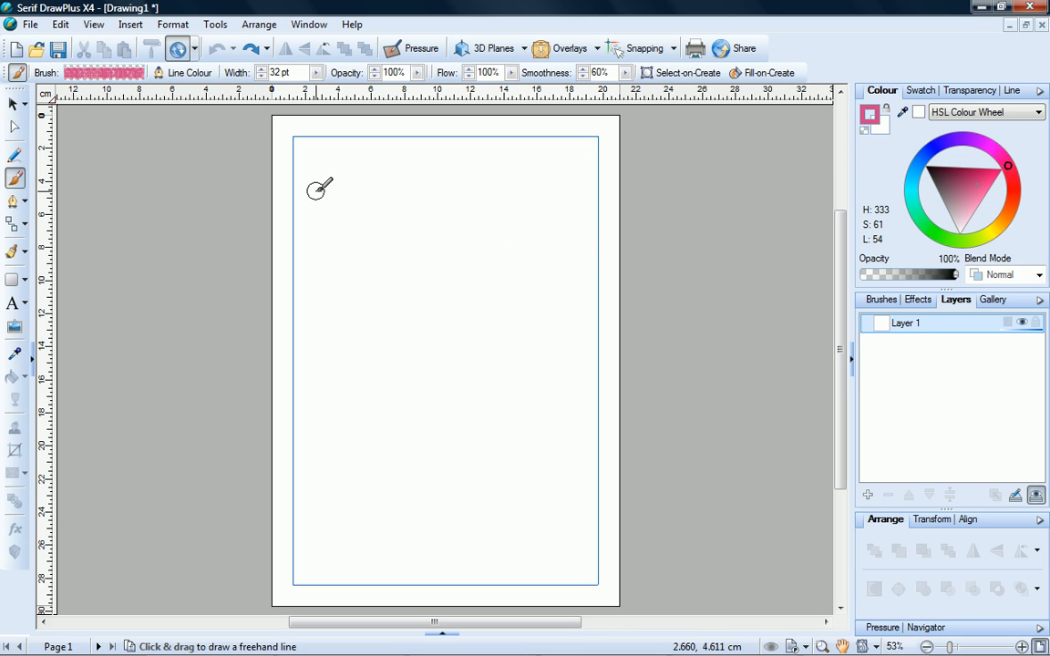
{"action": "left_click_drag", "start_coordinate": [316, 190], "coordinate": [565, 190]}
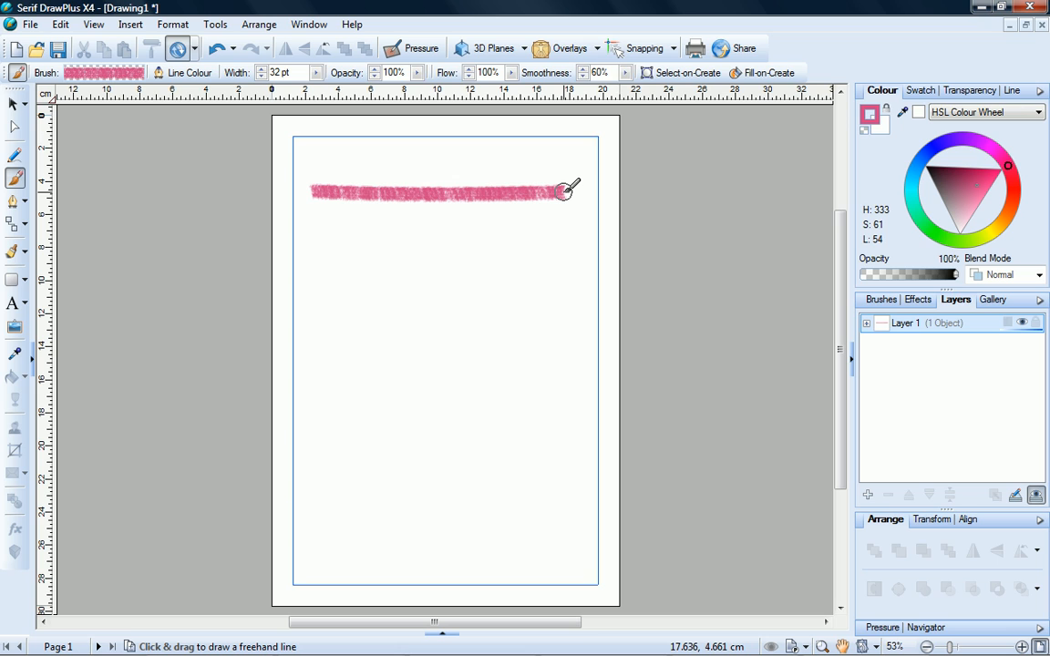
Paint a green (H 97) S-shaped stroke about 15 cm wide below the pink one, using the Airbrush 04 spray brush
{"action": "left_click", "coordinate": [876, 301]}
{"action": "left_click", "coordinate": [1038, 321]}
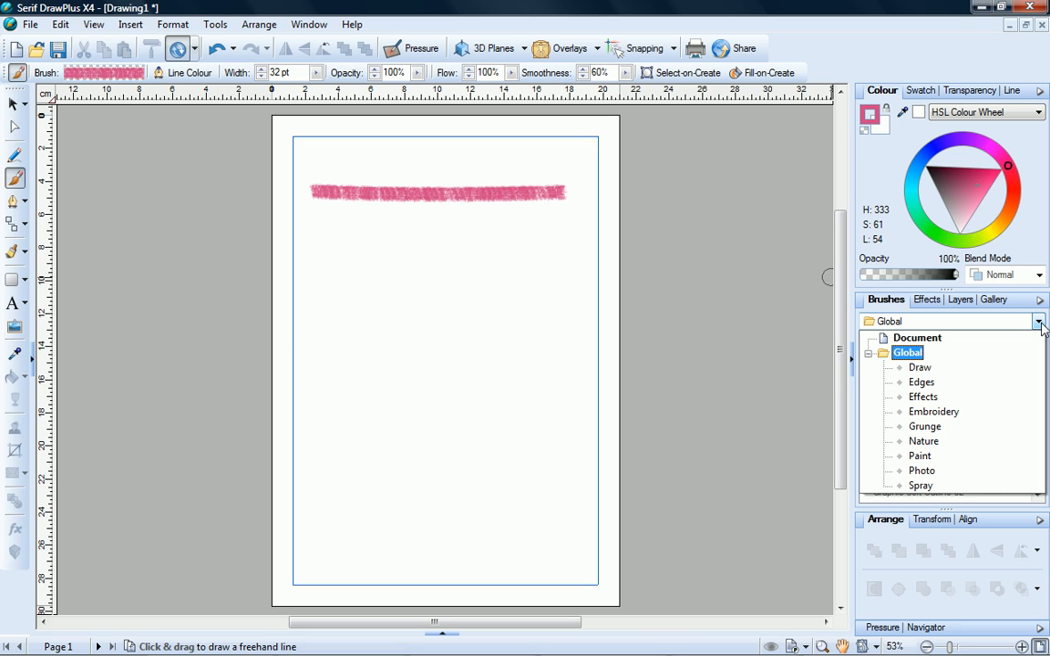
{"action": "left_click", "coordinate": [983, 485]}
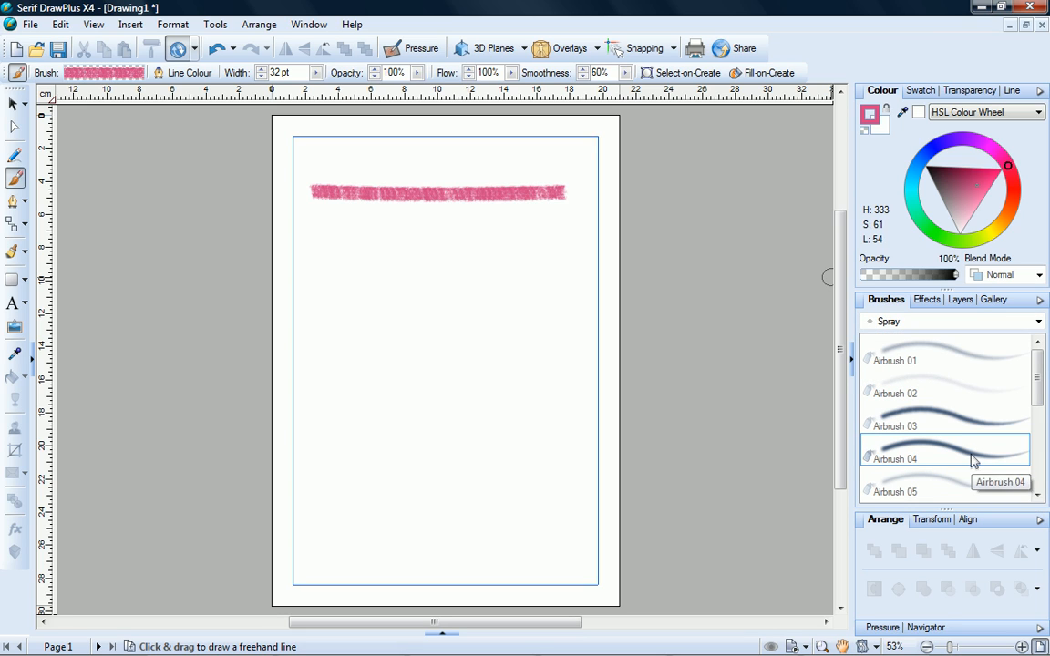
{"action": "left_click", "coordinate": [973, 461]}
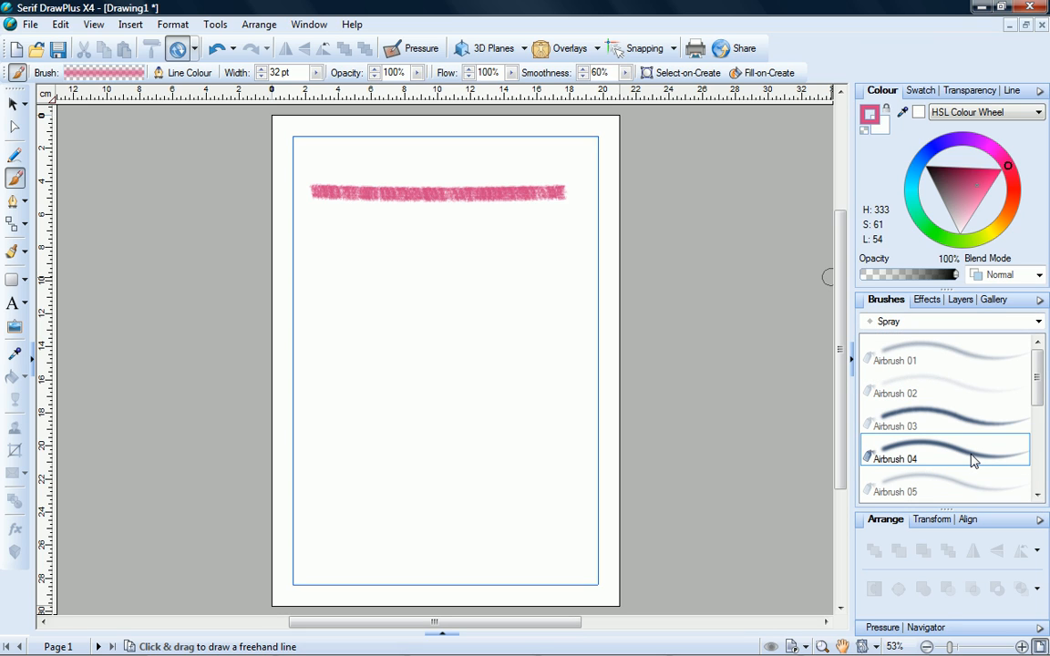
{"action": "left_click", "coordinate": [955, 241]}
{"action": "left_click_drag", "start_coordinate": [321, 295], "coordinate": [578, 241]}
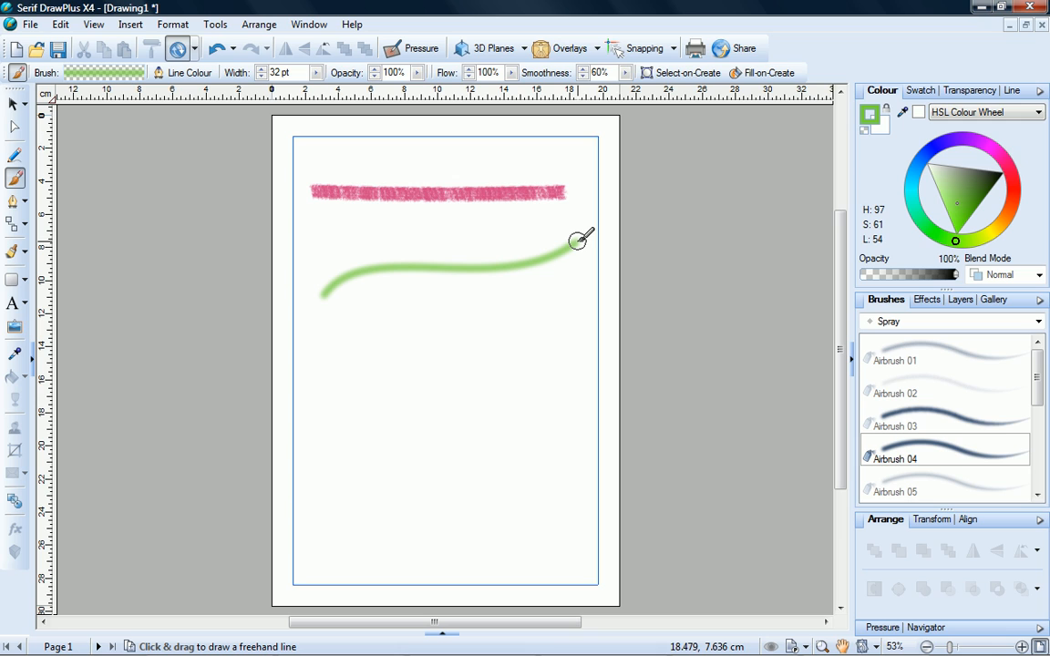
Widen the green airbrush stroke to 45 pt and recolour it turquoise (H 183), leaving nothing selected
{"action": "left_click", "coordinate": [13, 104]}
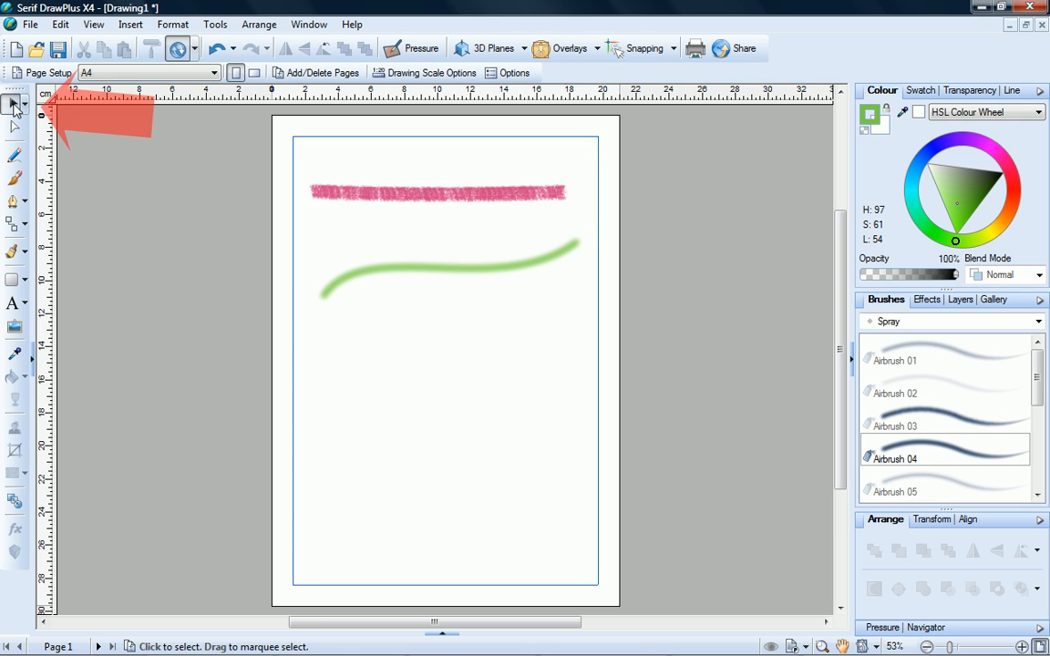
{"action": "left_click", "coordinate": [409, 270]}
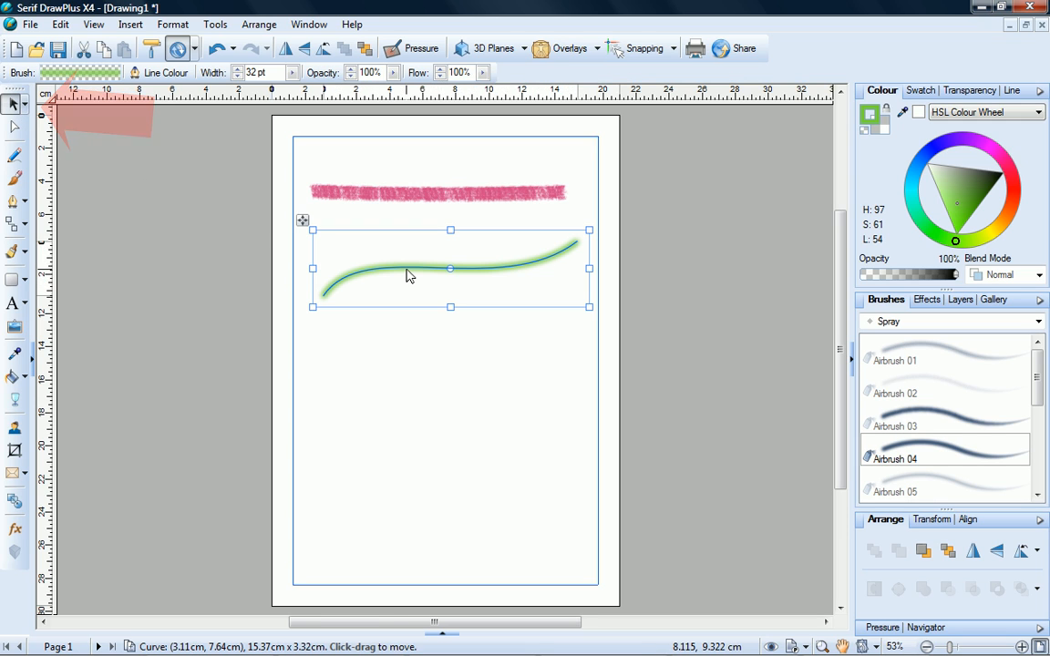
{"action": "mouse_move", "coordinate": [292, 74]}
{"action": "left_mouse_down"}
{"action": "mouse_move", "coordinate": [283, 91]}
{"action": "mouse_move", "coordinate": [305, 93]}
{"action": "left_mouse_up"}
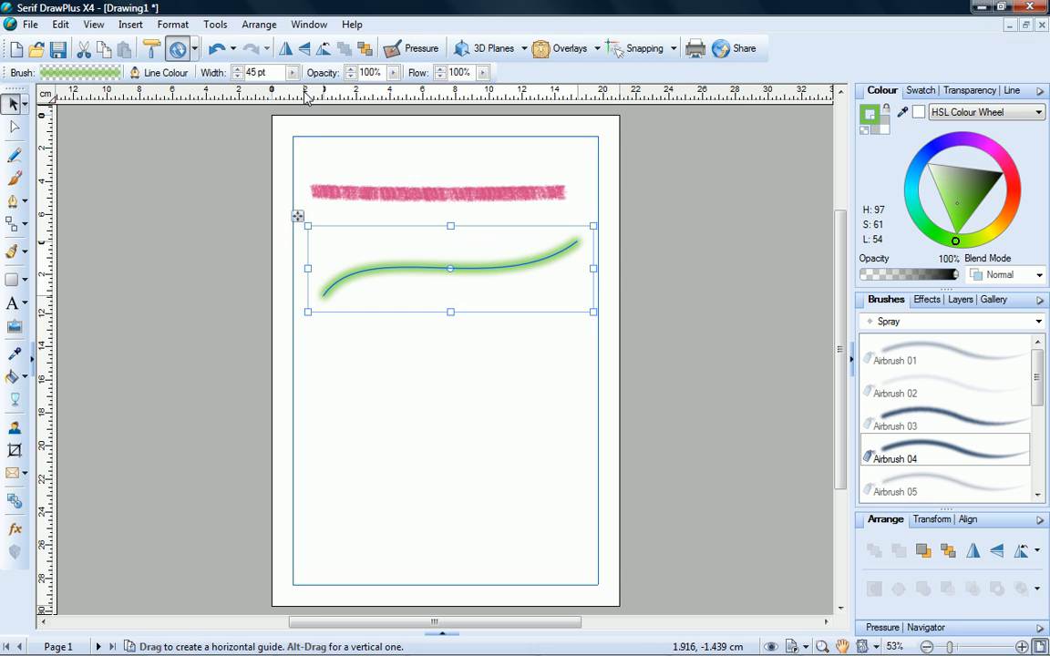
{"action": "left_click", "coordinate": [910, 187]}
{"action": "left_click", "coordinate": [790, 228]}
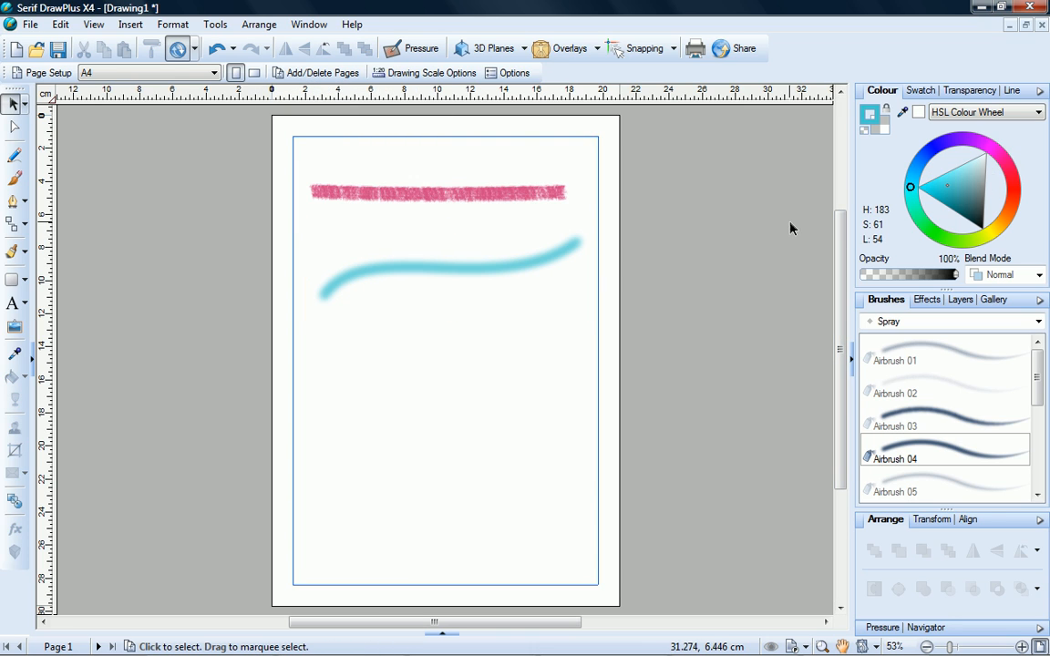
Draw a 5 pt purple (H 276) pencil line about 14 cm long beneath the turquoise stroke, curving up at its right end
{"action": "left_click", "coordinate": [16, 156]}
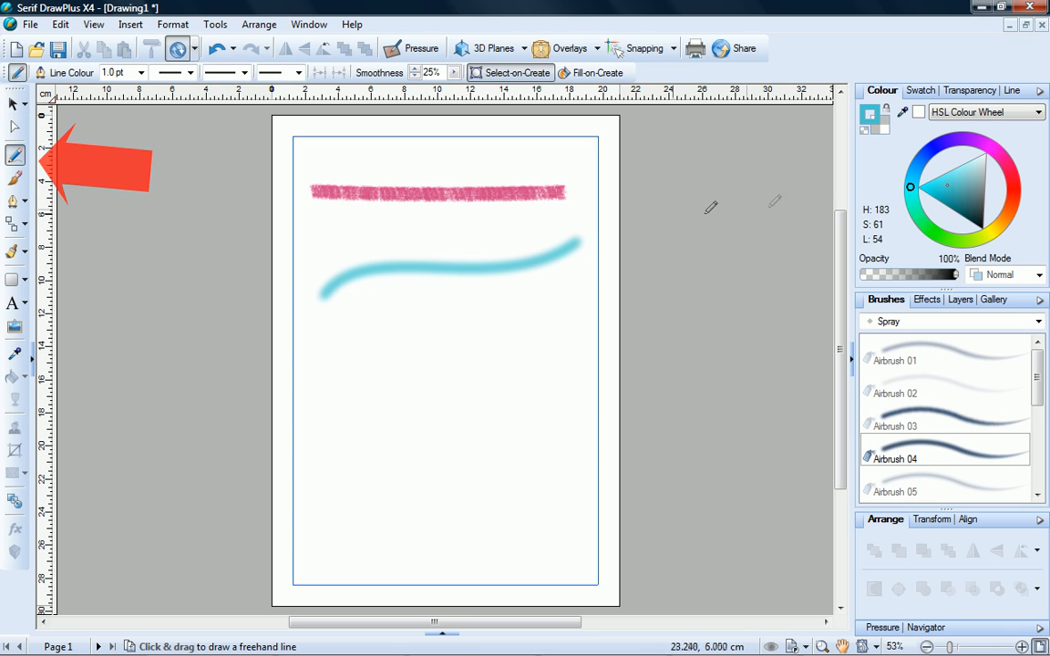
{"action": "left_click", "coordinate": [969, 141]}
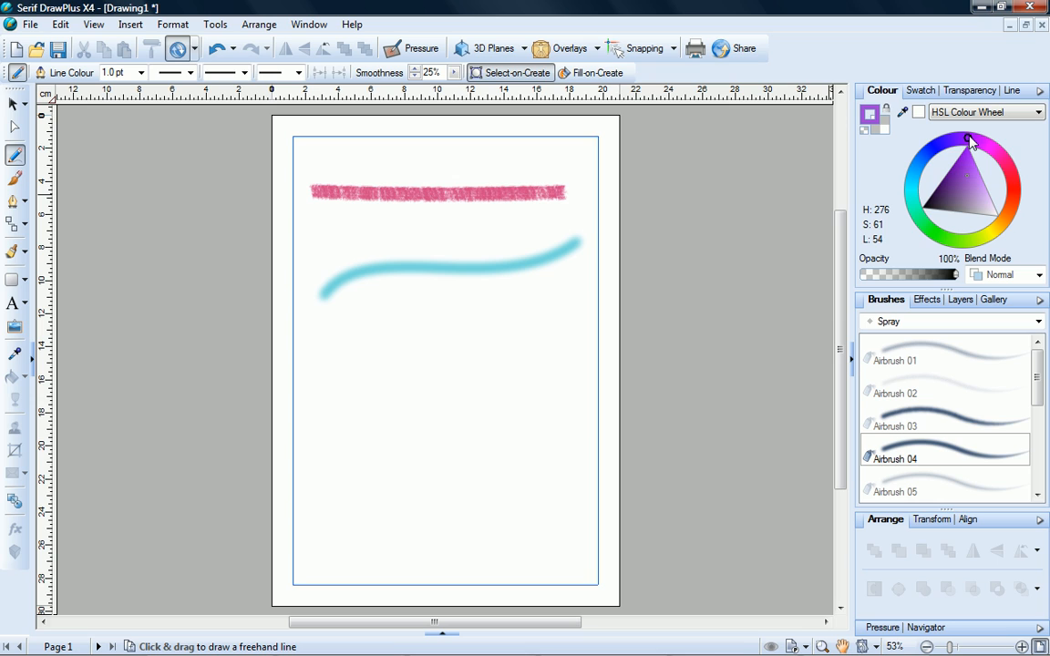
{"action": "left_click", "coordinate": [141, 73]}
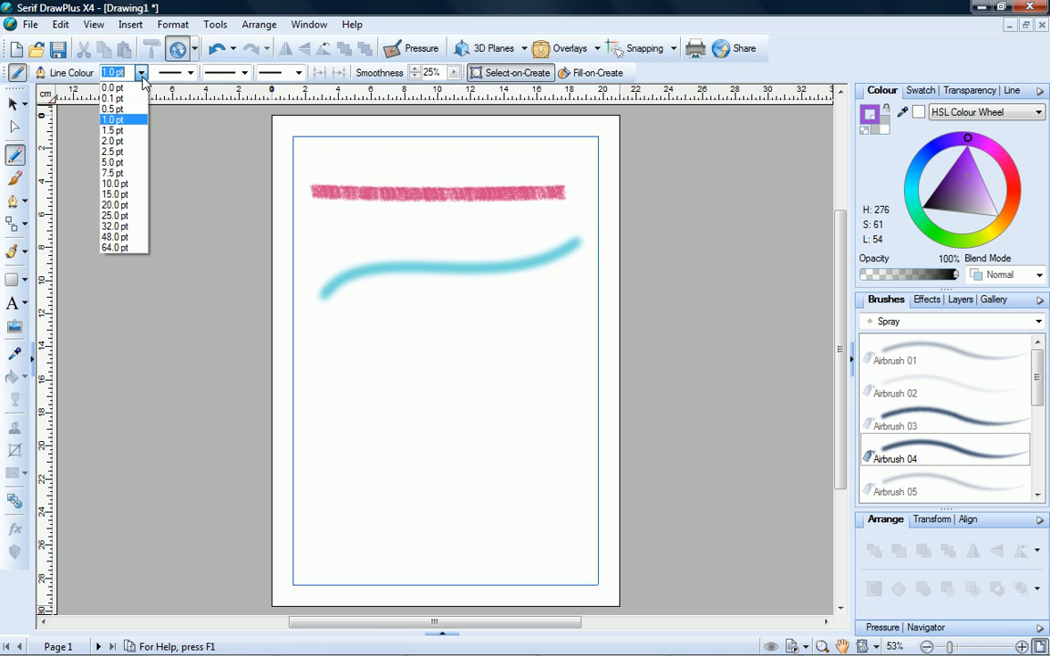
{"action": "left_click", "coordinate": [127, 162]}
{"action": "mouse_move", "coordinate": [325, 345]}
{"action": "left_mouse_down"}
{"action": "mouse_move", "coordinate": [526, 340]}
{"action": "mouse_move", "coordinate": [550, 318]}
{"action": "left_mouse_up"}
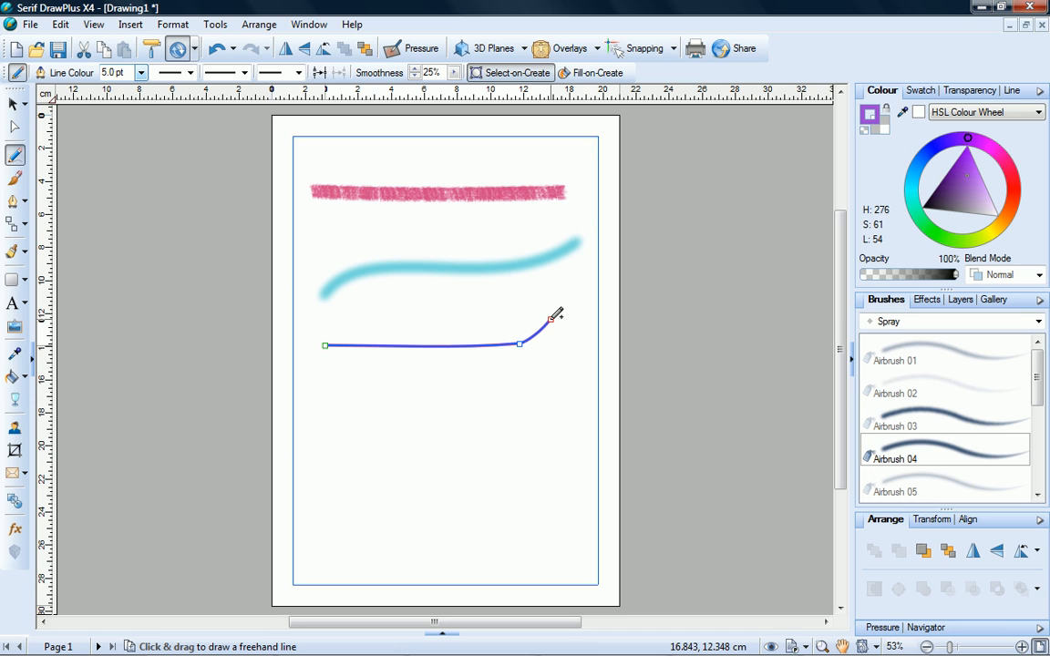
{"action": "left_click", "coordinate": [701, 318]}
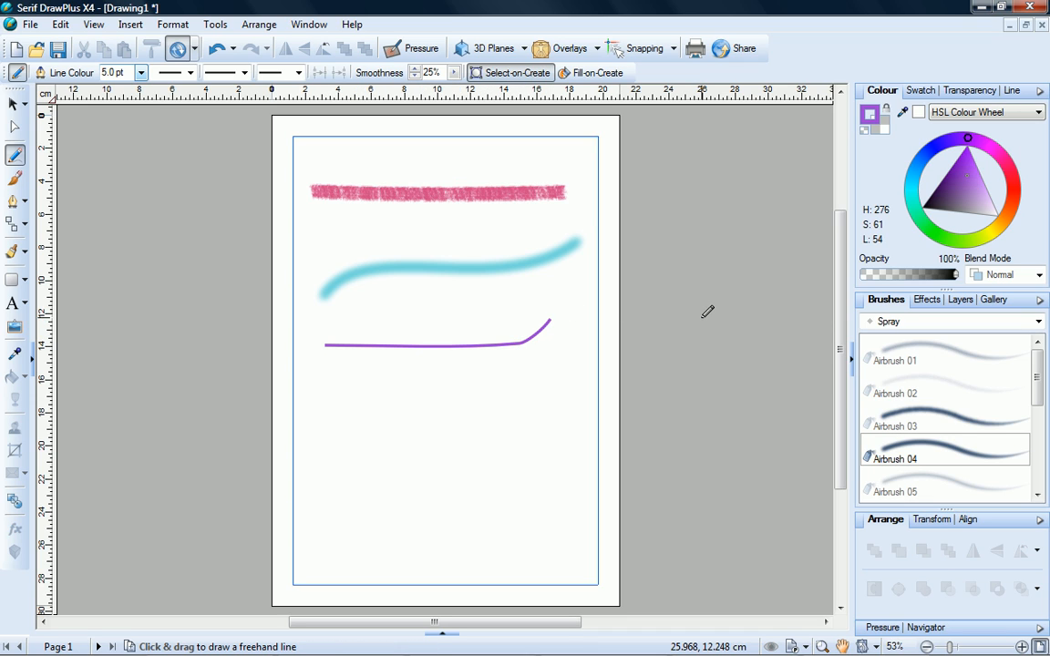
Draw a five-pointed Quick Star about 7 cm wide below the start of the purple line
{"action": "left_click", "coordinate": [27, 283]}
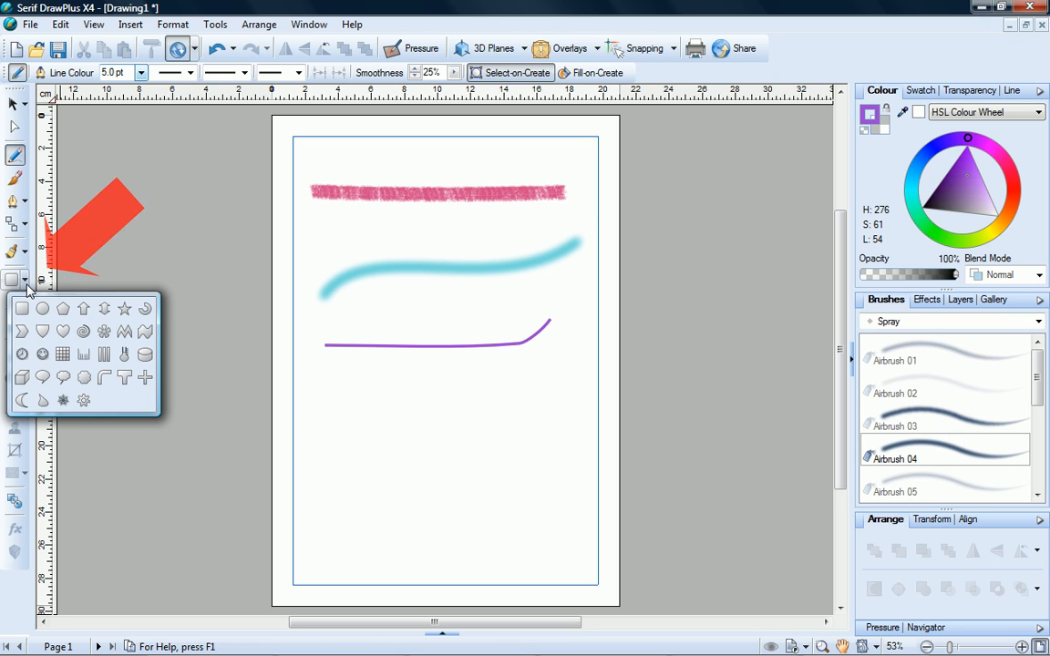
{"action": "left_click", "coordinate": [124, 311]}
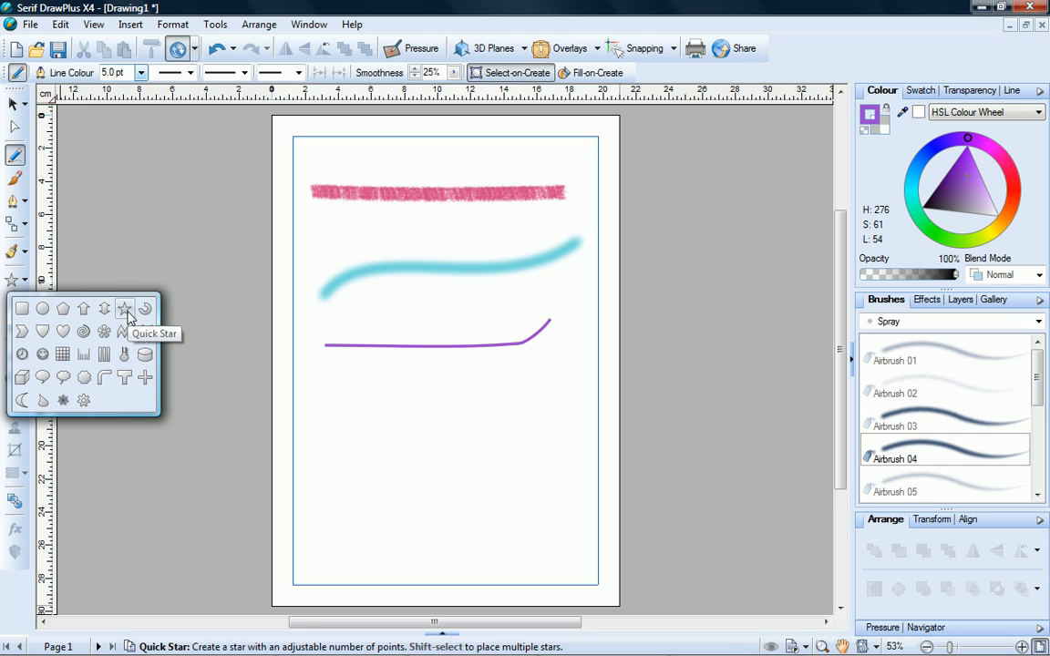
{"action": "left_click", "coordinate": [124, 311]}
{"action": "left_click_drag", "start_coordinate": [327, 385], "coordinate": [442, 491]}
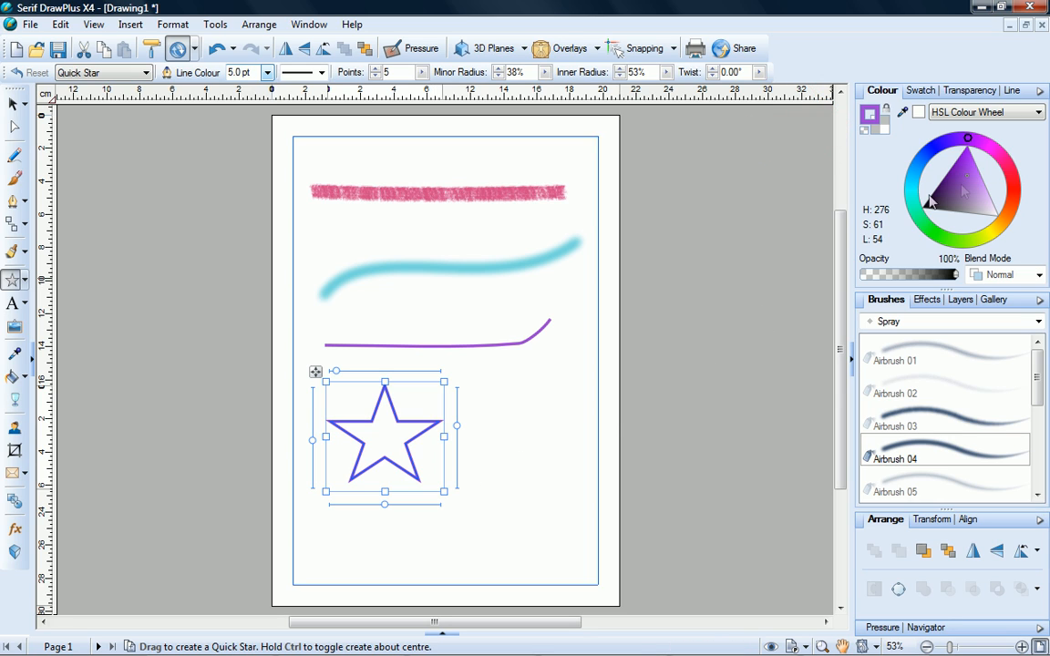
Give the star an orange outline (H 25) and a solid yellow fill (H 53, S 92, L 47)
{"action": "left_click", "coordinate": [1015, 186]}
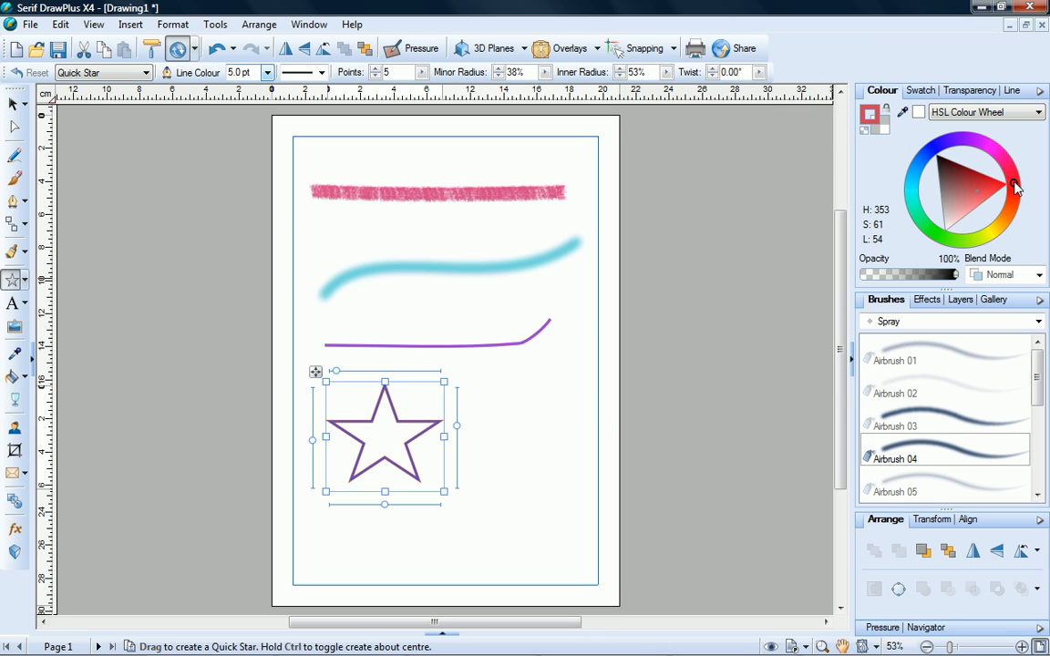
{"action": "left_click", "coordinate": [1008, 213]}
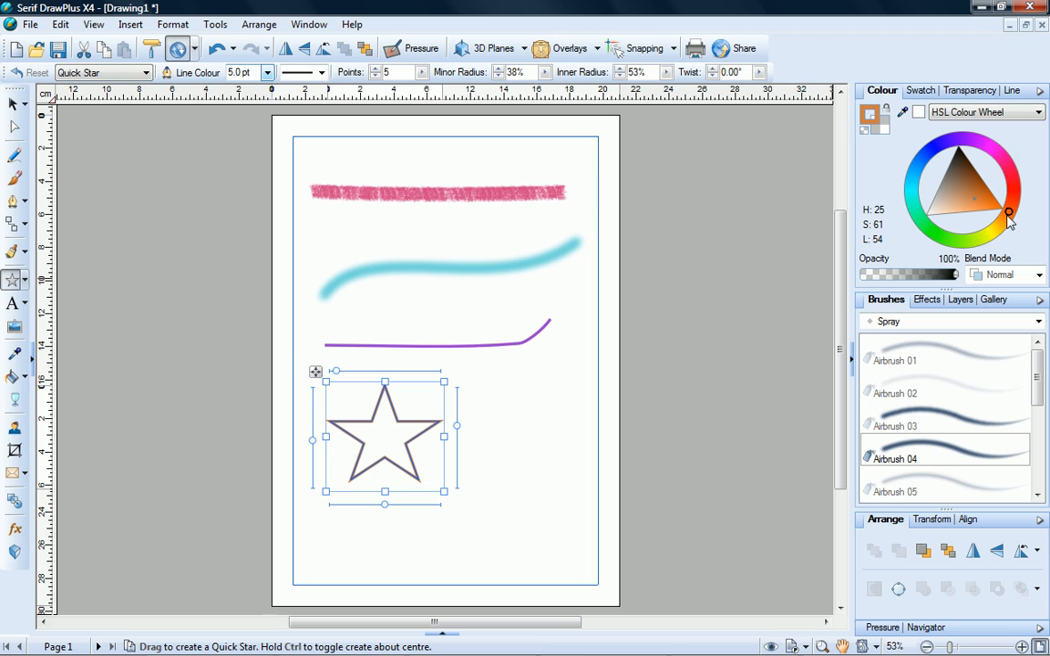
{"action": "left_click", "coordinate": [886, 133]}
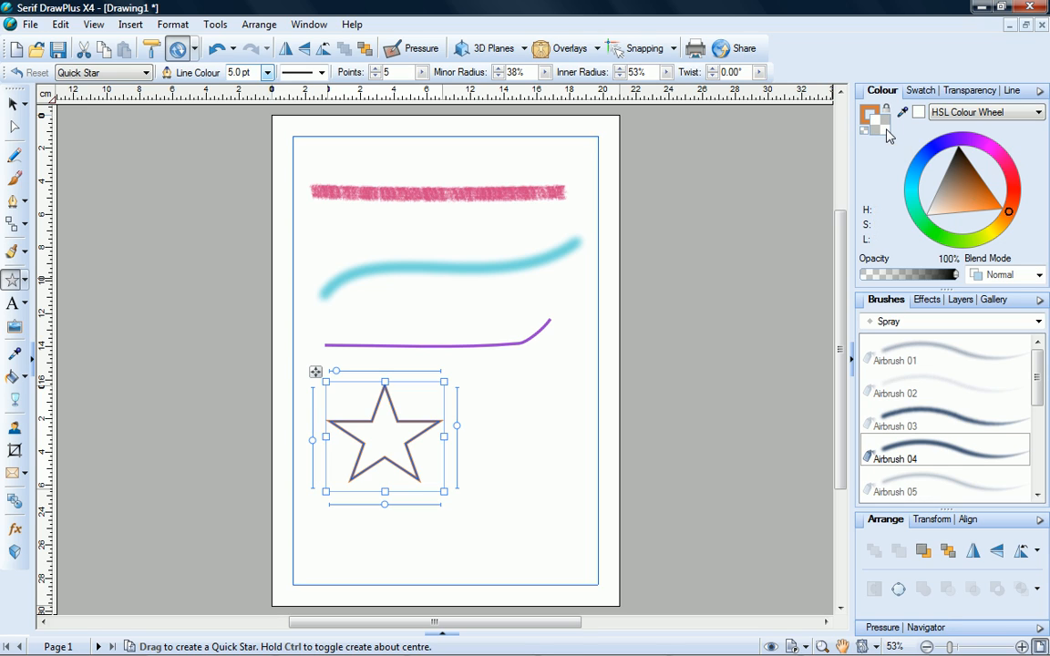
{"action": "left_click", "coordinate": [994, 231]}
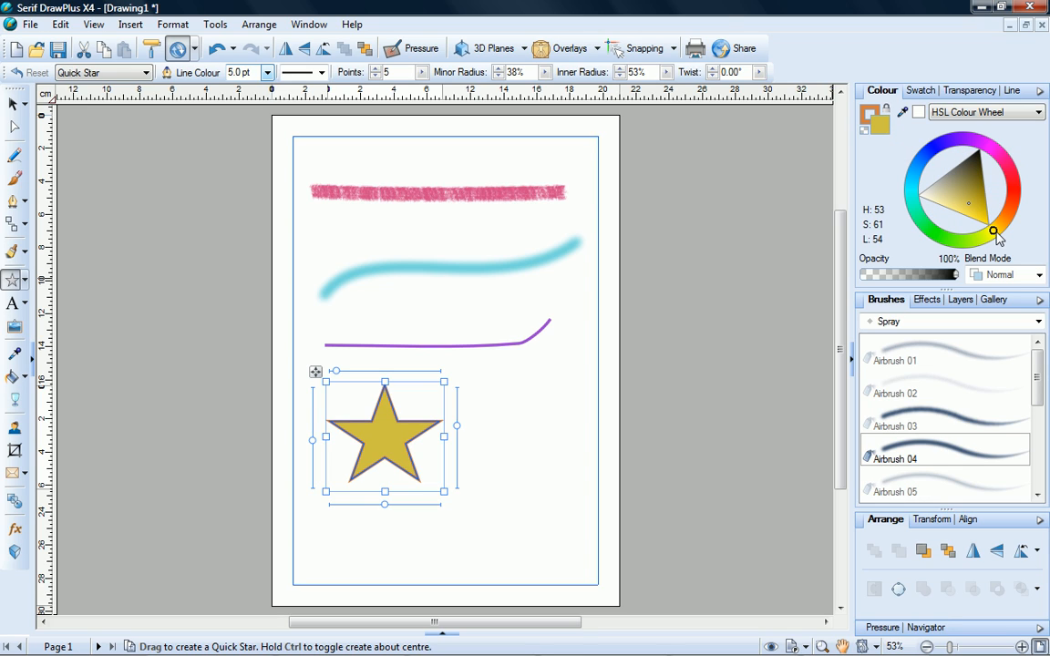
{"action": "left_click", "coordinate": [987, 224]}
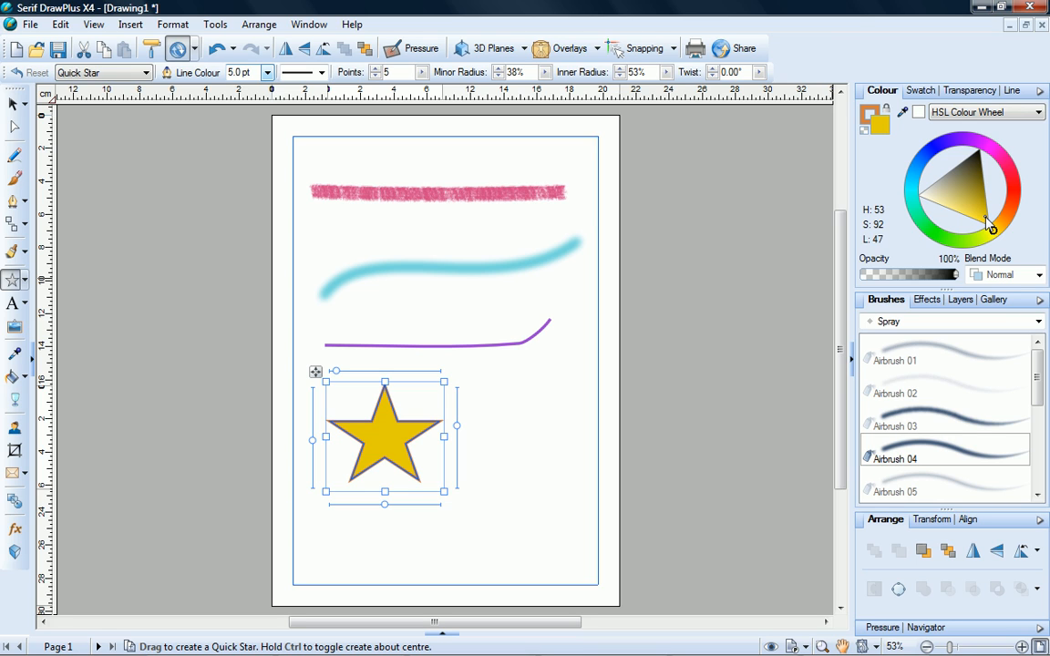
Fill the star with an orange-and-black linear gradient and angle it diagonally from upper left to lower right
{"action": "left_click", "coordinate": [918, 91]}
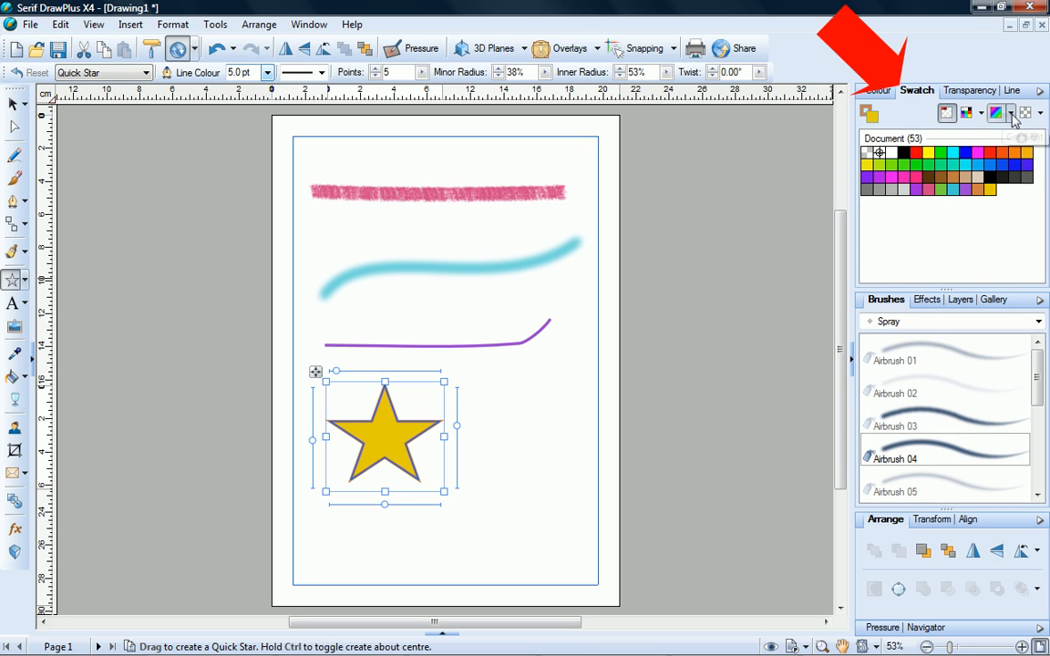
{"action": "left_click", "coordinate": [1011, 114]}
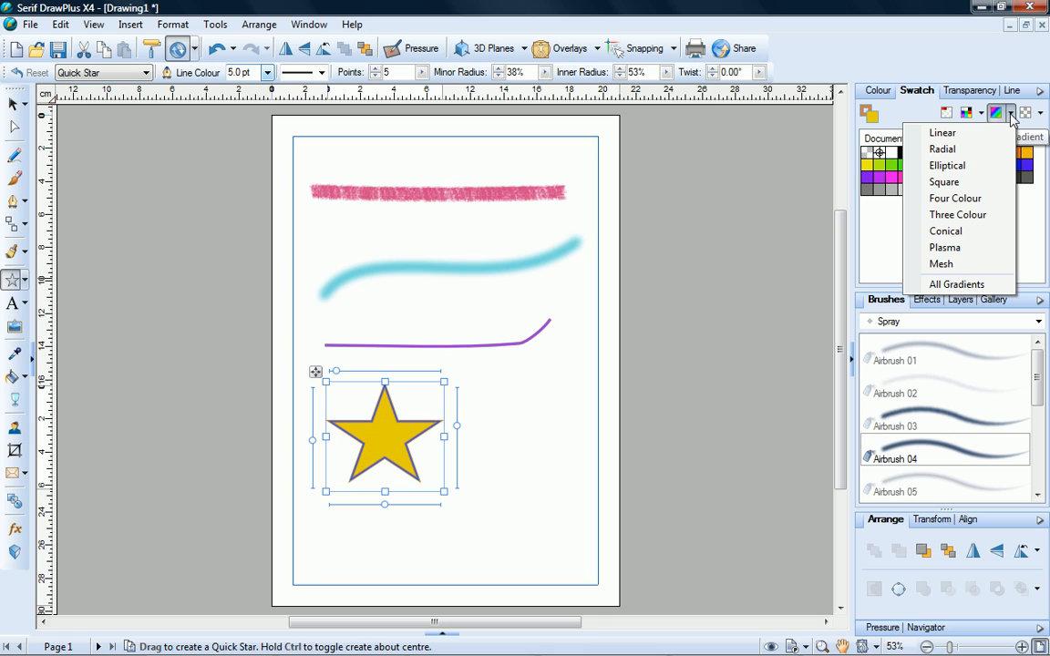
{"action": "left_click", "coordinate": [948, 133]}
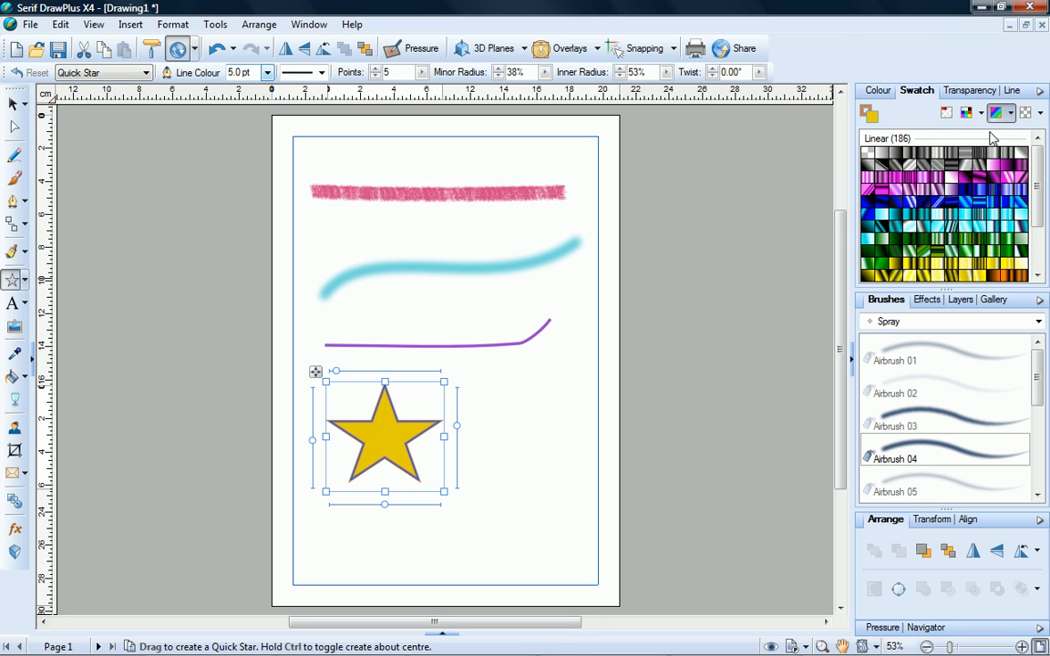
{"action": "left_click", "coordinate": [941, 276]}
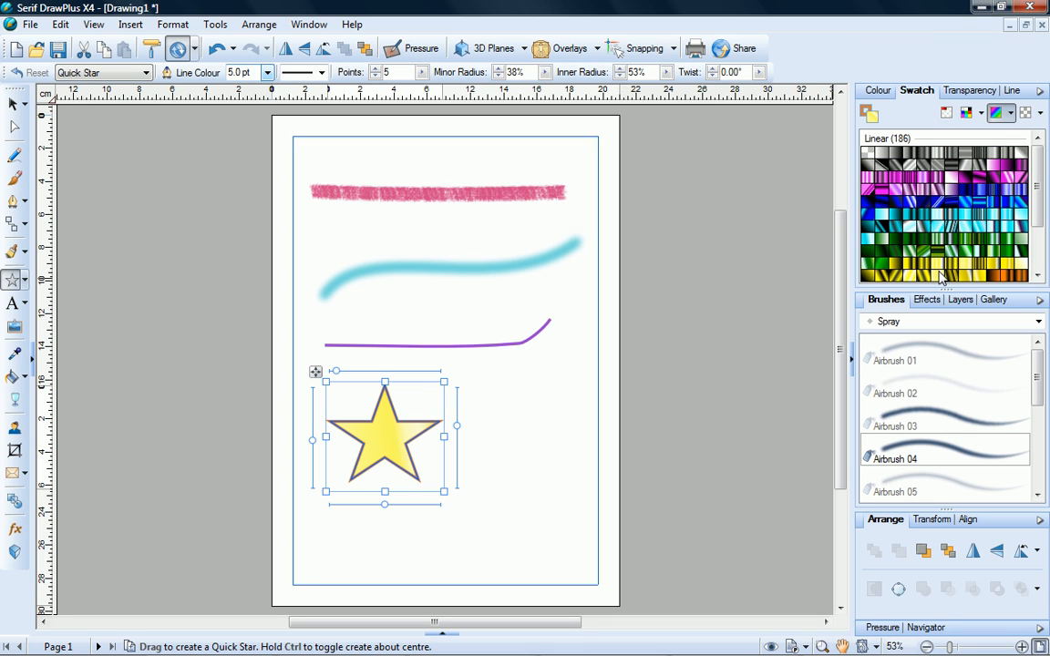
{"action": "left_click", "coordinate": [968, 275]}
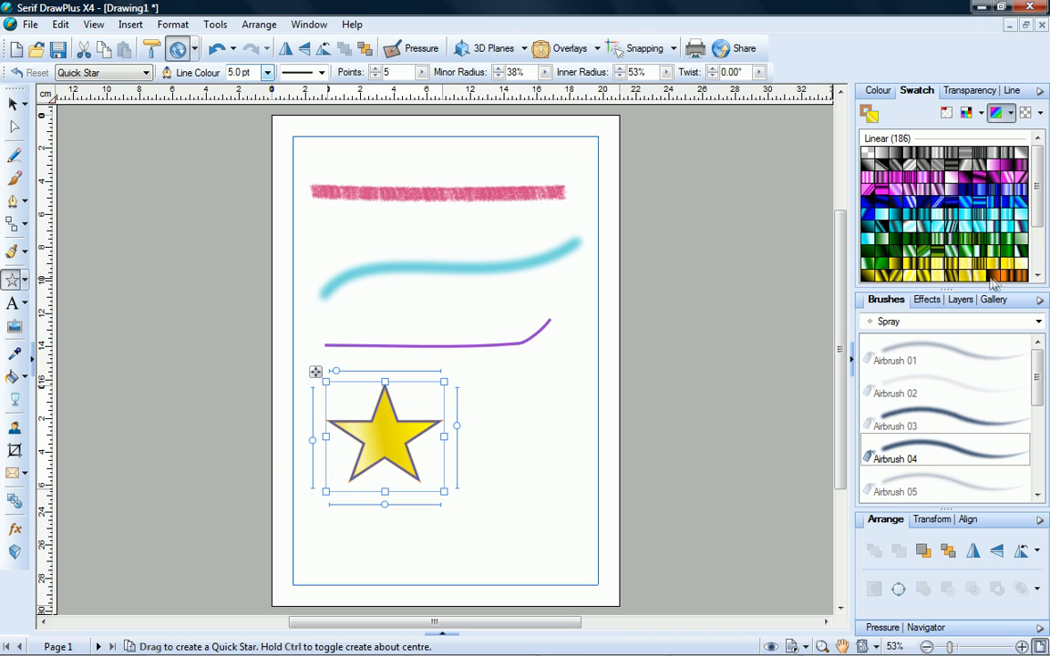
{"action": "left_click", "coordinate": [1007, 277]}
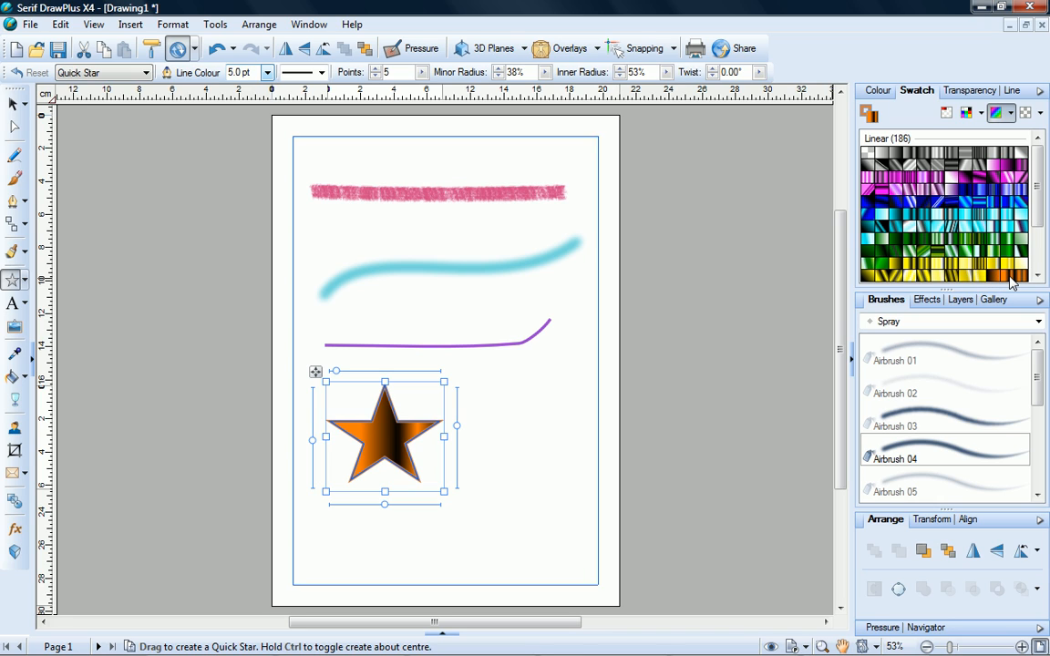
{"action": "left_click", "coordinate": [12, 377]}
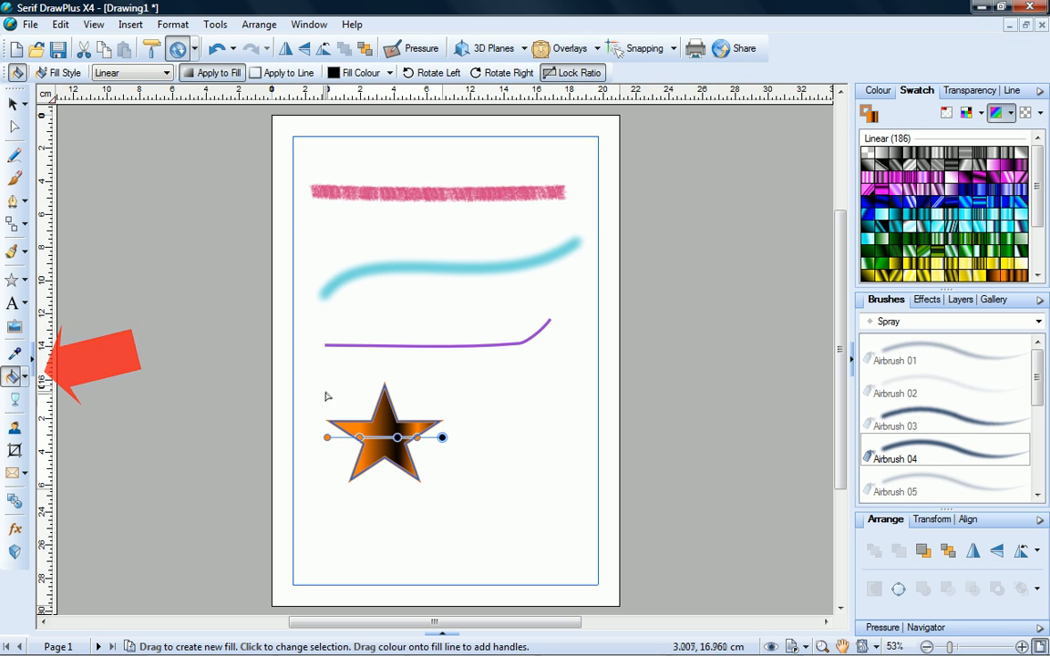
{"action": "left_click_drag", "start_coordinate": [330, 392], "coordinate": [439, 478]}
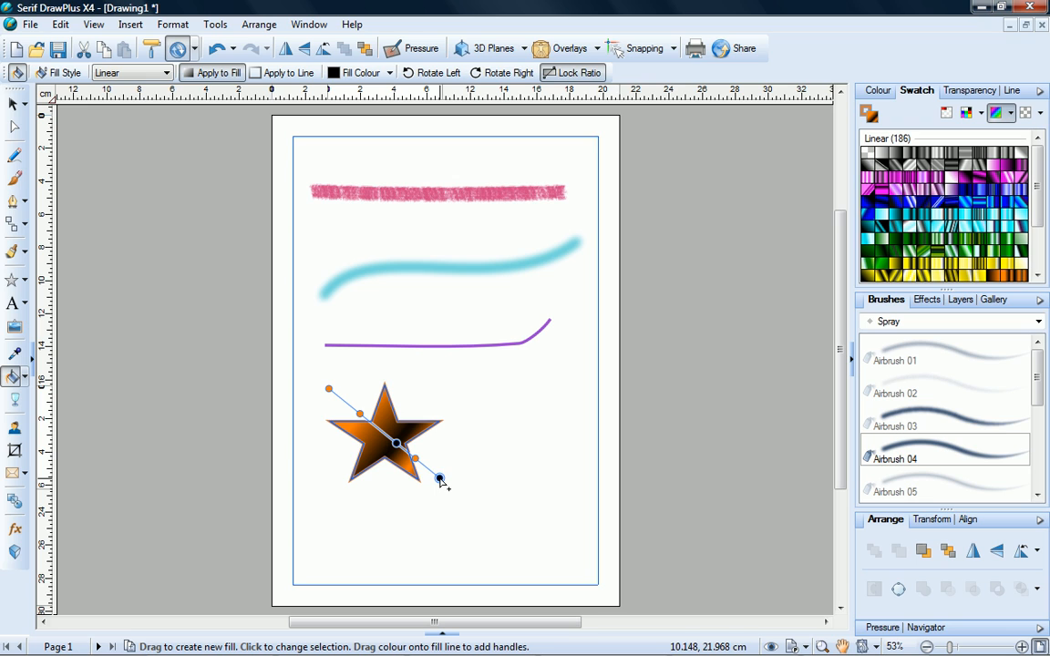
Recolour the star's gradient: yellow for the lower-right end node, red for the node before it and amber for the black middle node
{"action": "left_click", "coordinate": [389, 74]}
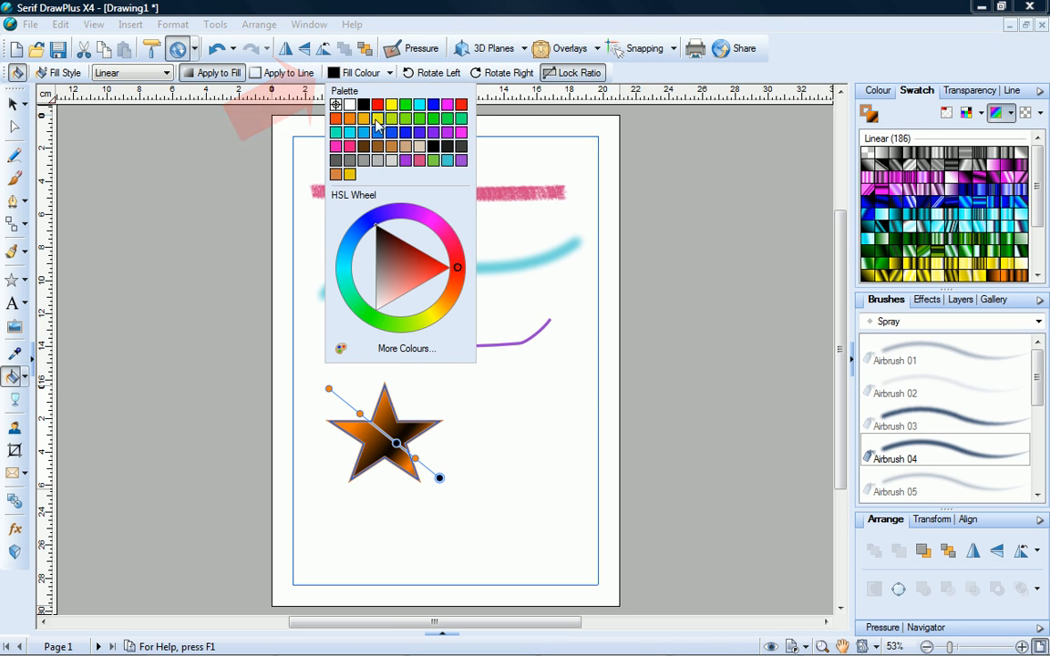
{"action": "left_click", "coordinate": [391, 104]}
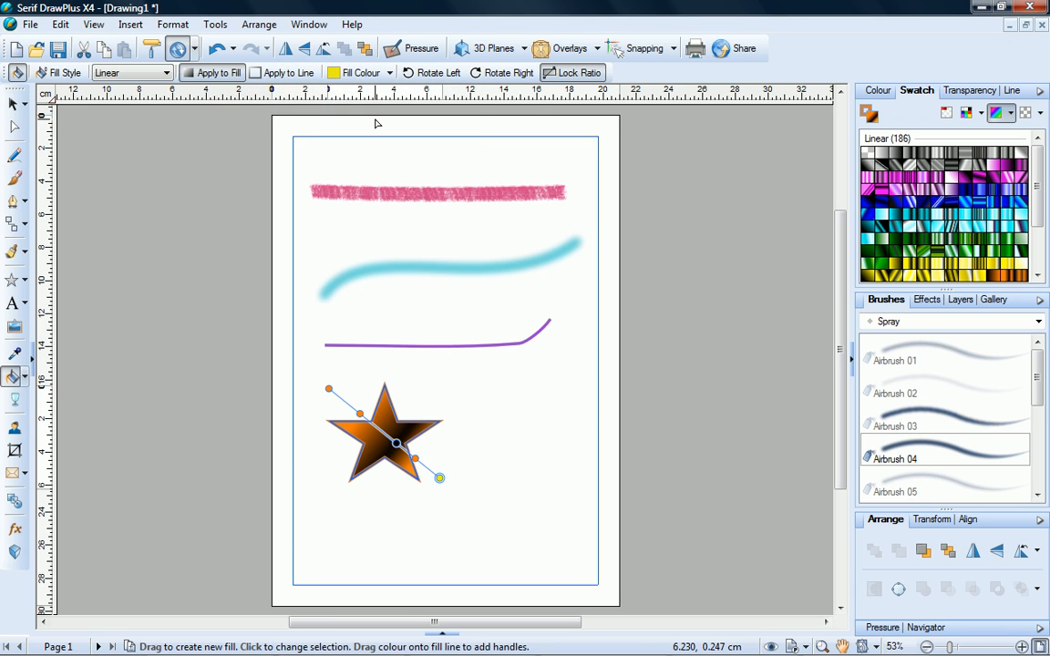
{"action": "left_click", "coordinate": [415, 457]}
{"action": "left_click", "coordinate": [390, 73]}
{"action": "left_click", "coordinate": [377, 103]}
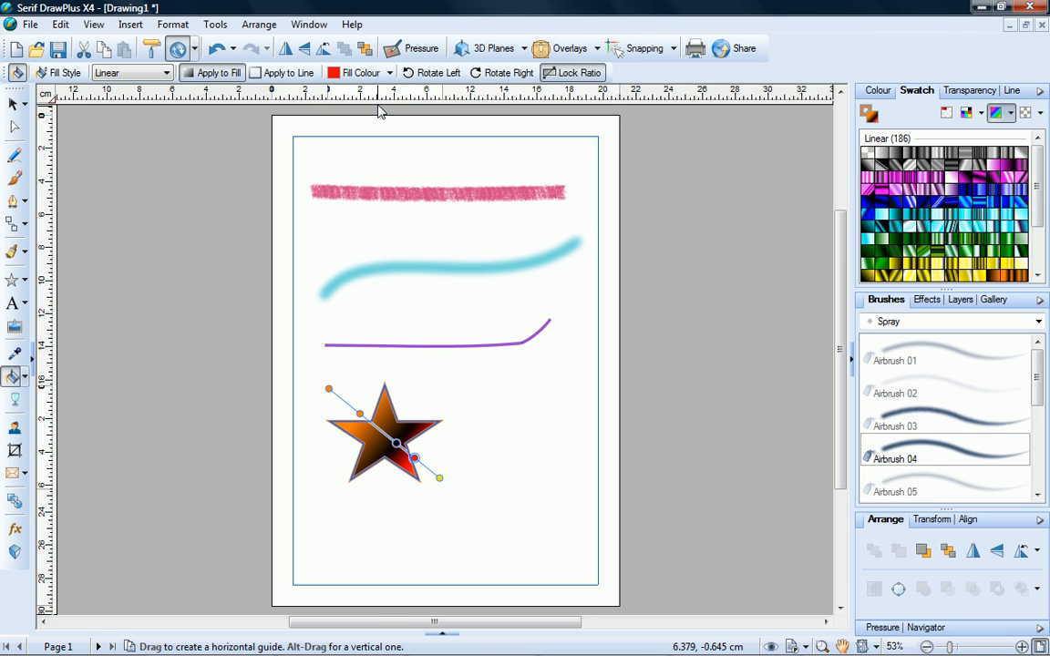
{"action": "left_click", "coordinate": [397, 444]}
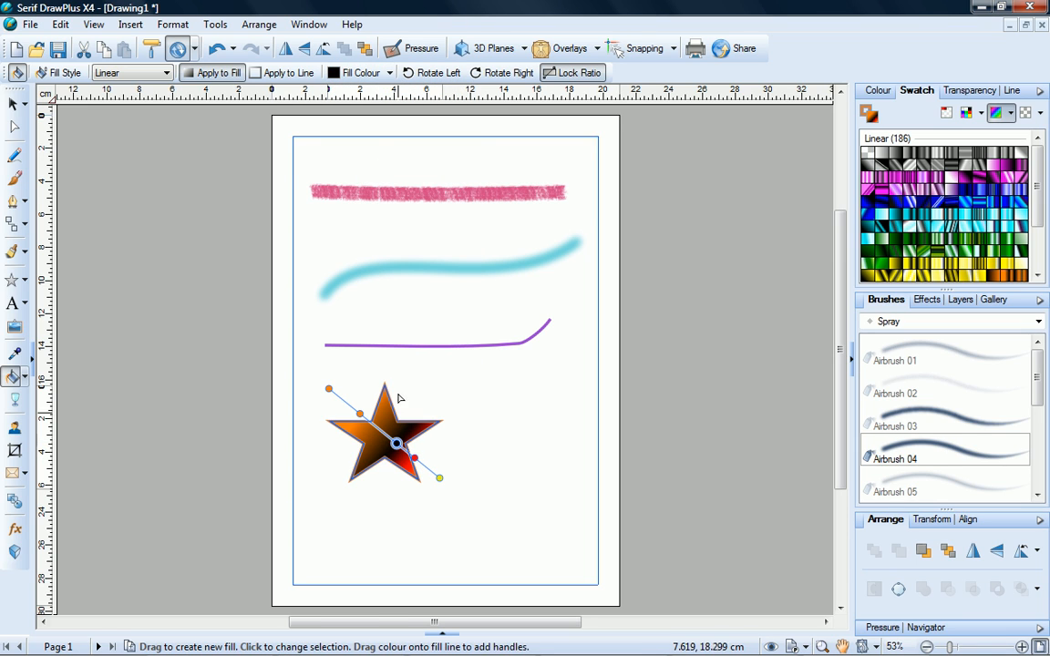
{"action": "left_click", "coordinate": [390, 73]}
{"action": "left_click", "coordinate": [362, 119]}
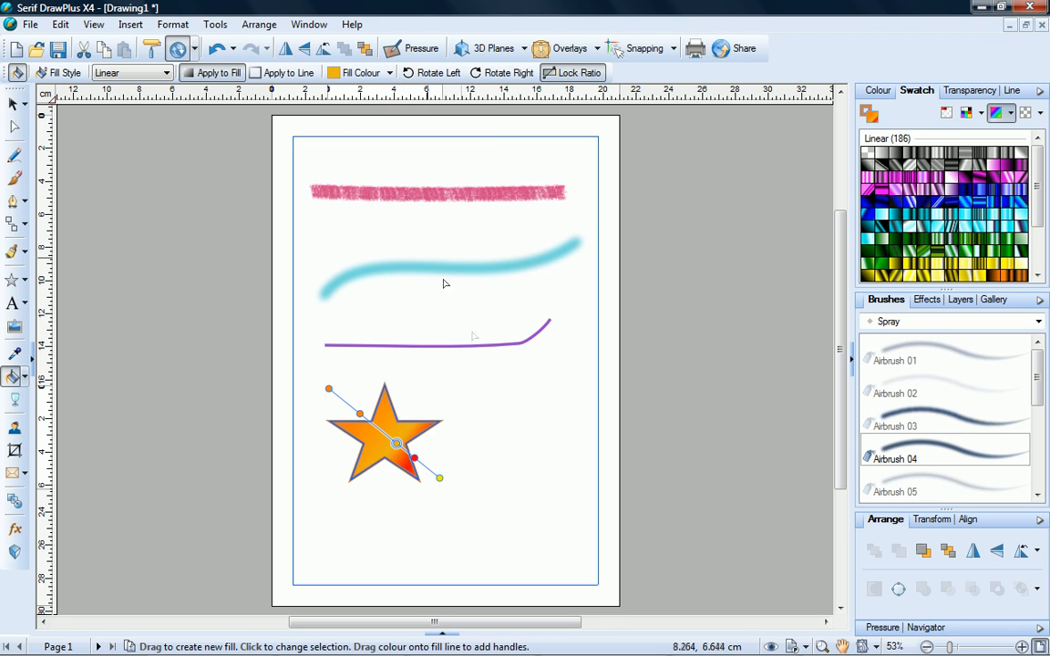
{"action": "left_click", "coordinate": [526, 392]}
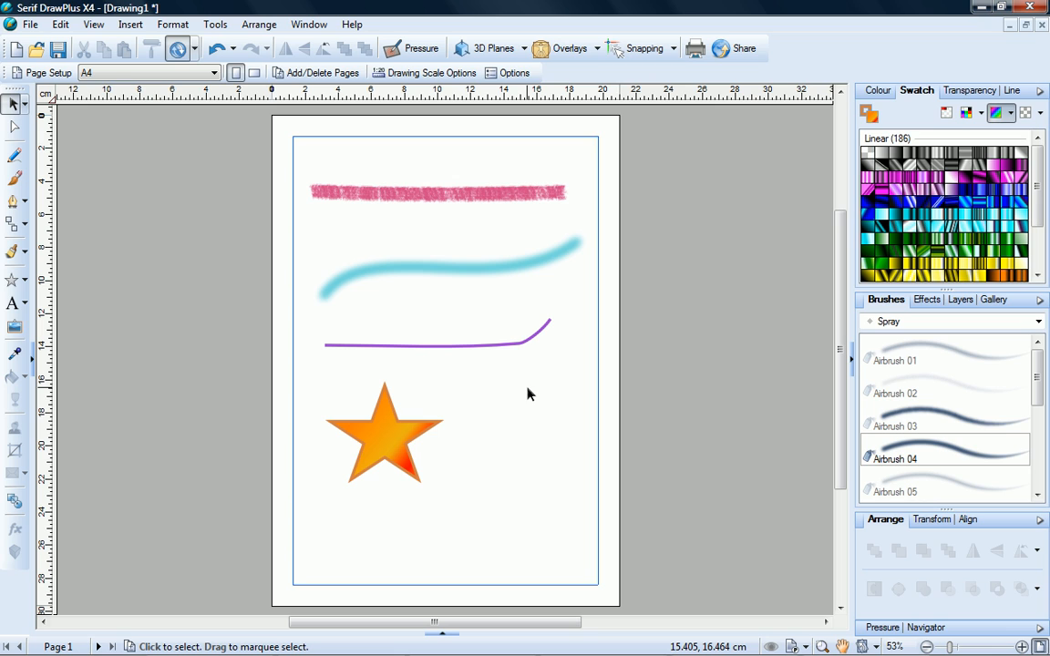
Apply a gradient transparency to the star, running from its left side slightly upward past its right side
{"action": "left_click", "coordinate": [408, 446]}
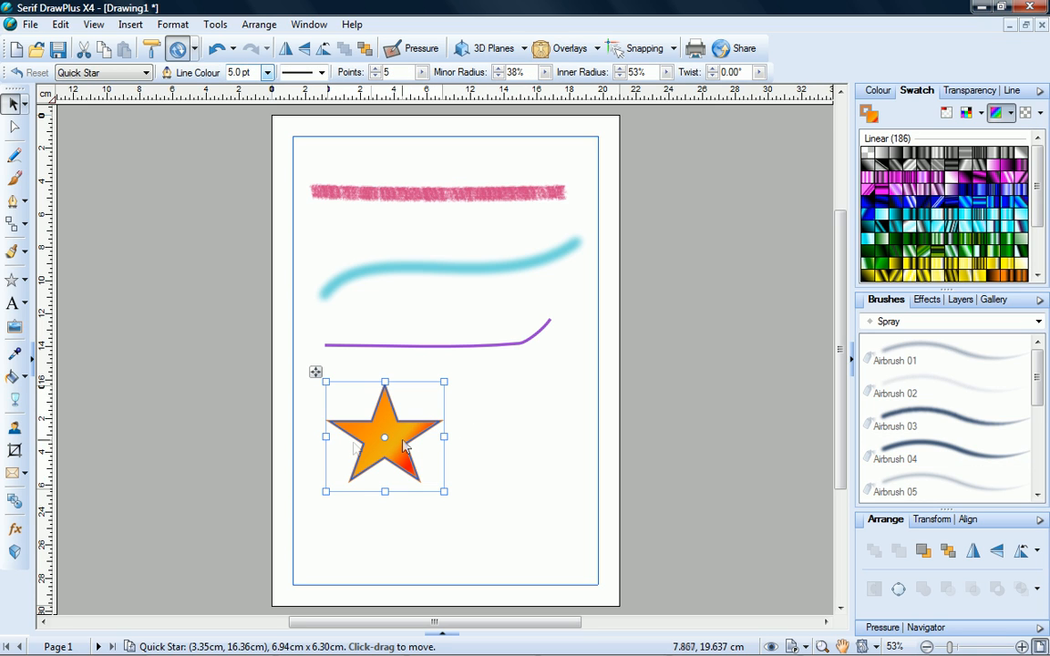
{"action": "left_click", "coordinate": [14, 401]}
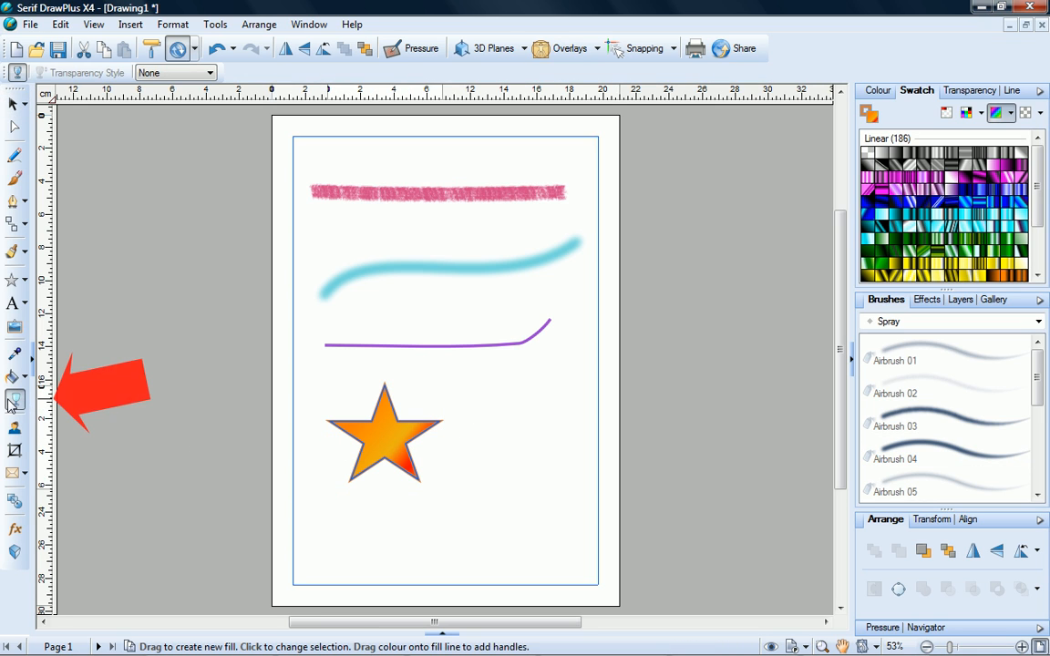
{"action": "left_click_drag", "start_coordinate": [314, 449], "coordinate": [473, 415]}
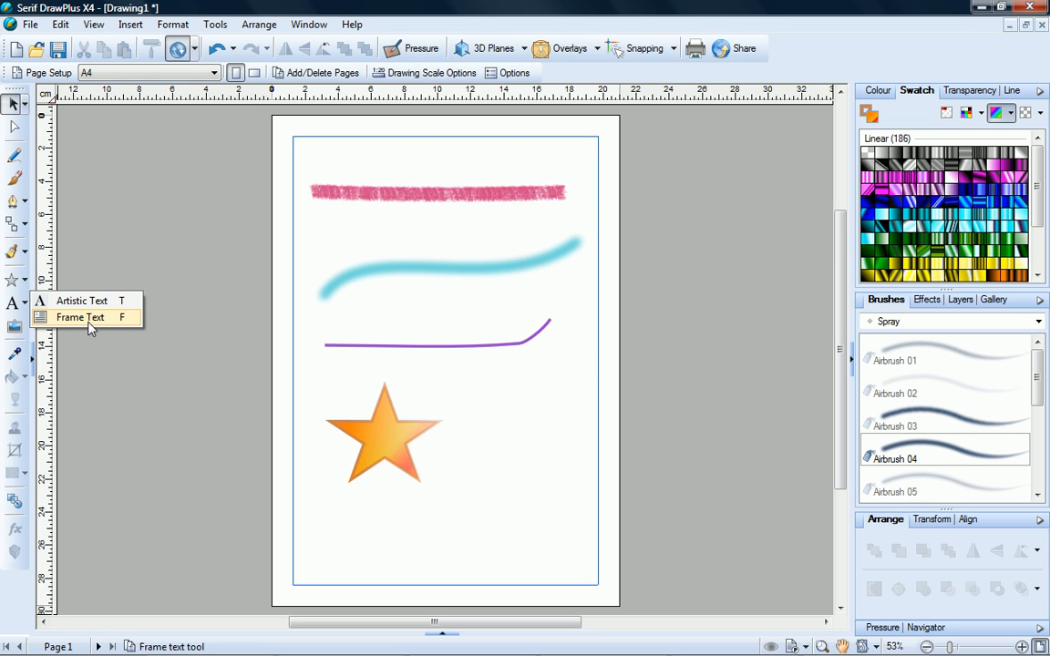
Add artistic text reading "lorem ipsum" to the lower right of the star
{"action": "left_click", "coordinate": [91, 300]}
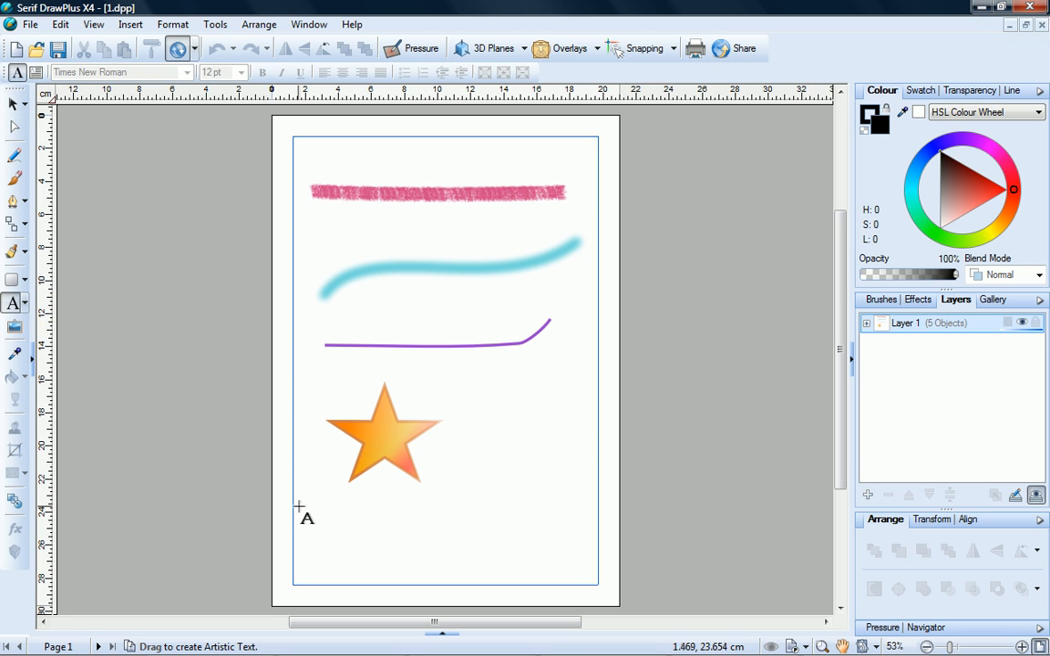
{"action": "left_click_drag", "start_coordinate": [464, 489], "coordinate": [464, 482]}
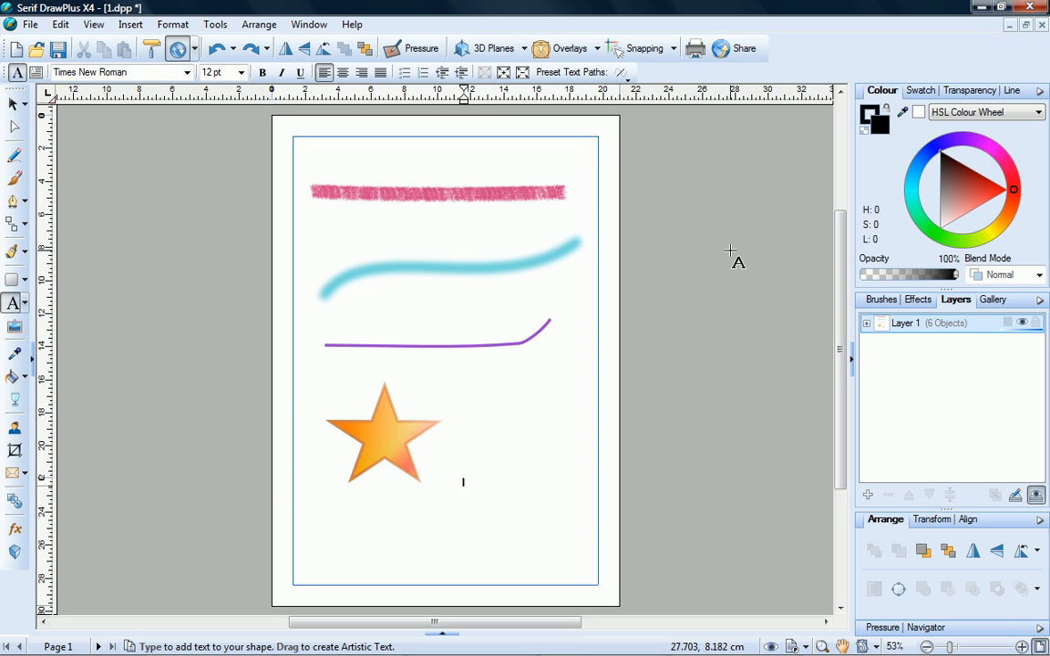
{"action": "type", "text": "lorem ipsum"}
Format the "lorem ipsum" text as 30 pt Abadi MT Condensed Extra Bold in blue-violet (H 254, S 100, L 50)
{"action": "triple_click", "coordinate": [489, 483]}
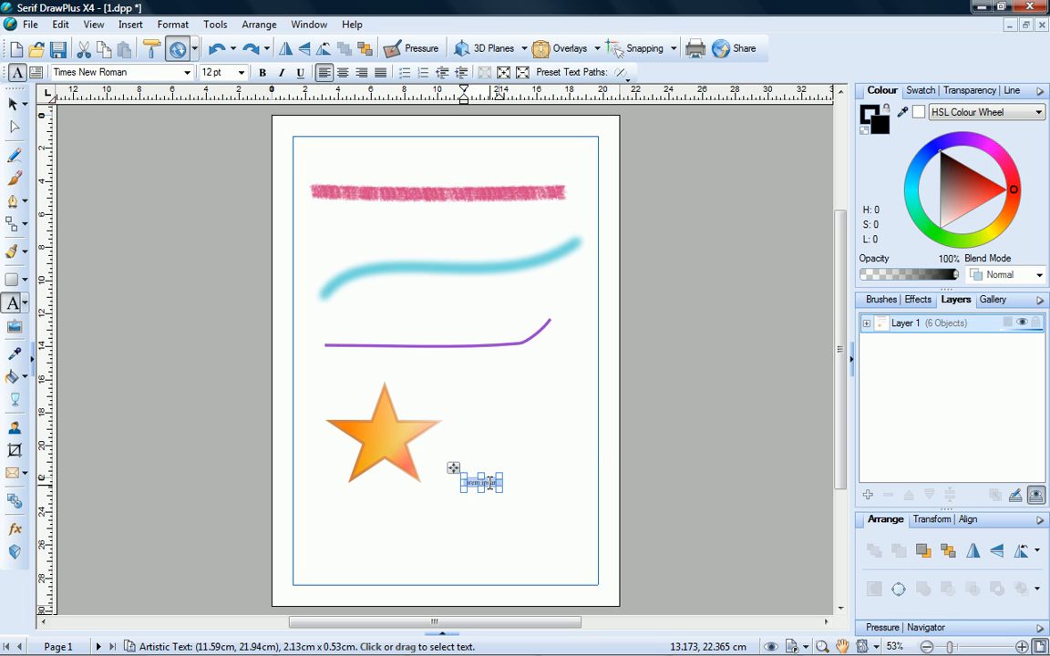
{"action": "left_click", "coordinate": [946, 142]}
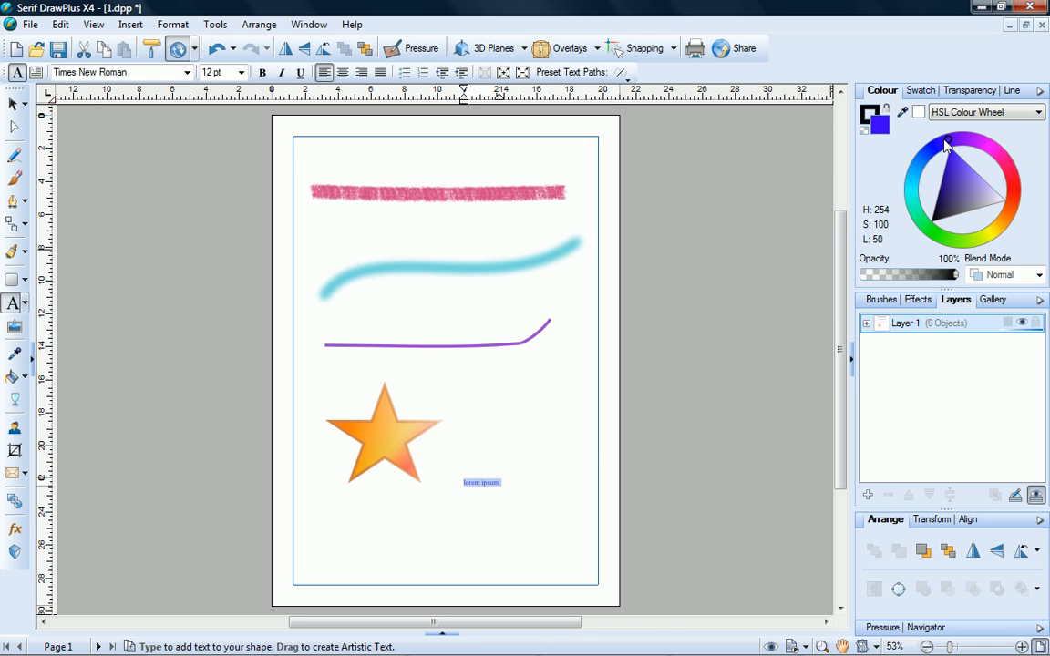
{"action": "left_click", "coordinate": [187, 72]}
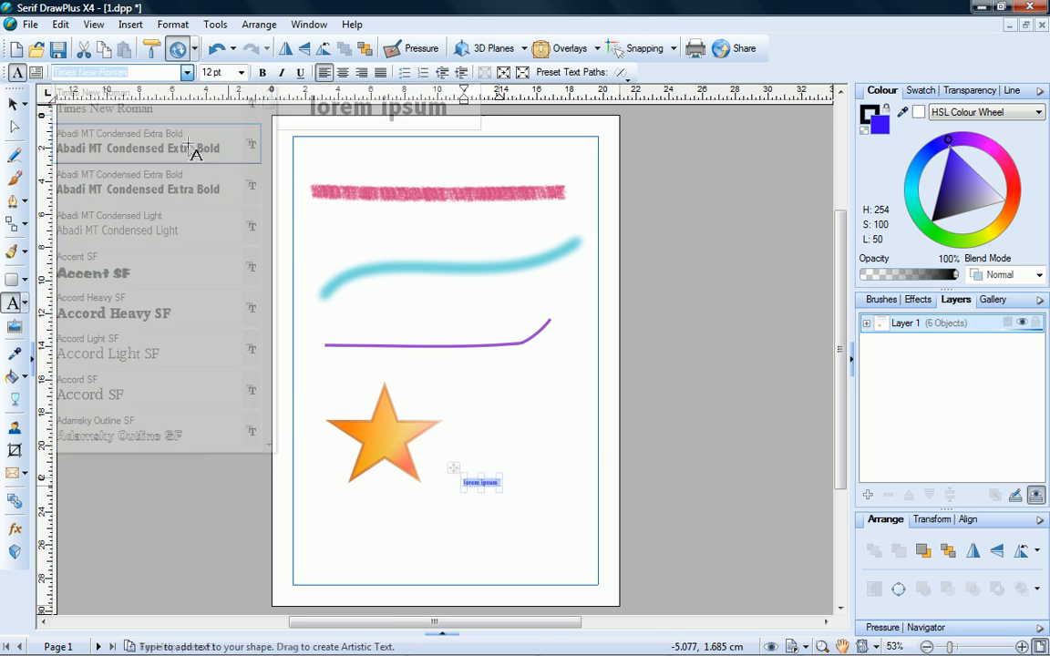
{"action": "left_click", "coordinate": [189, 148]}
{"action": "left_click", "coordinate": [242, 72]}
{"action": "left_click", "coordinate": [223, 247]}
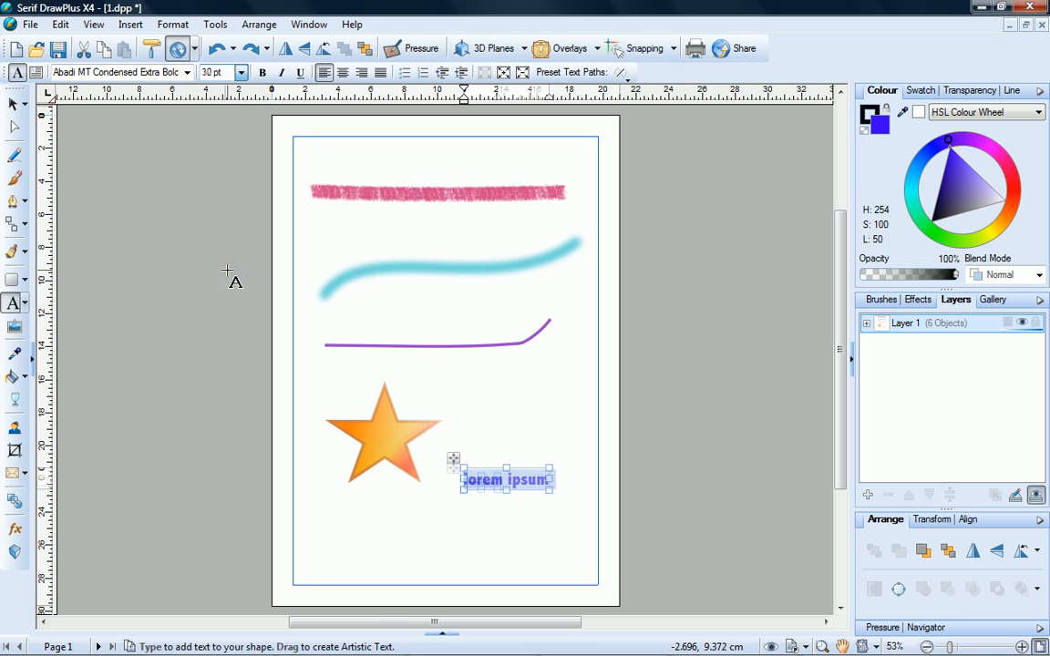
{"action": "left_click", "coordinate": [657, 369]}
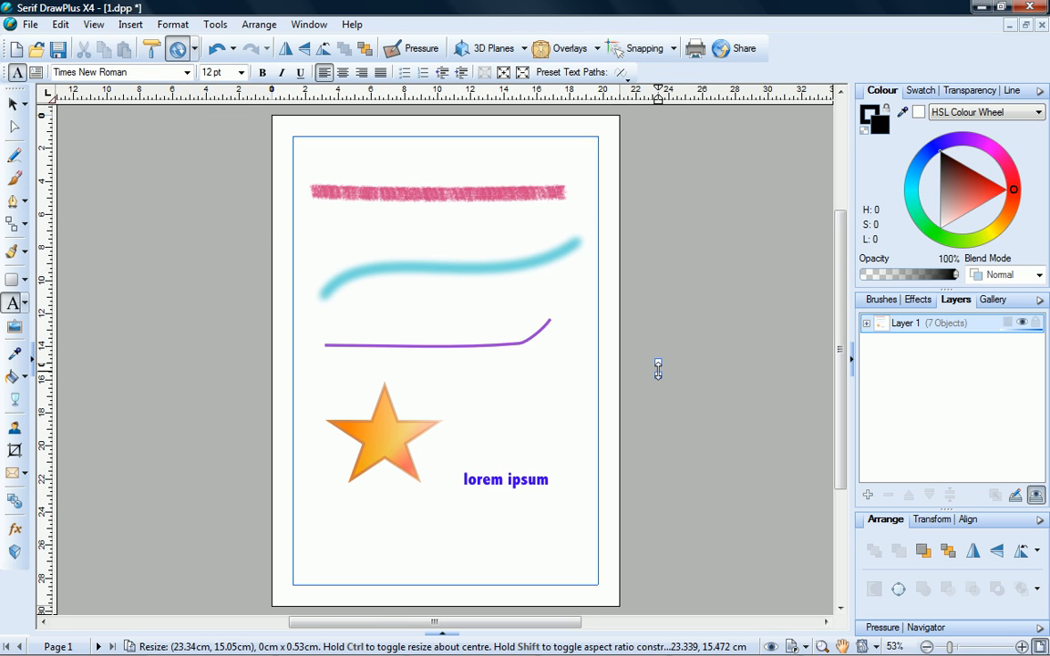
Place the "lorem ipsum" text below the star enlarged to about 52 pt, and rotate it slightly counter-clockwise
{"action": "left_click", "coordinate": [14, 106]}
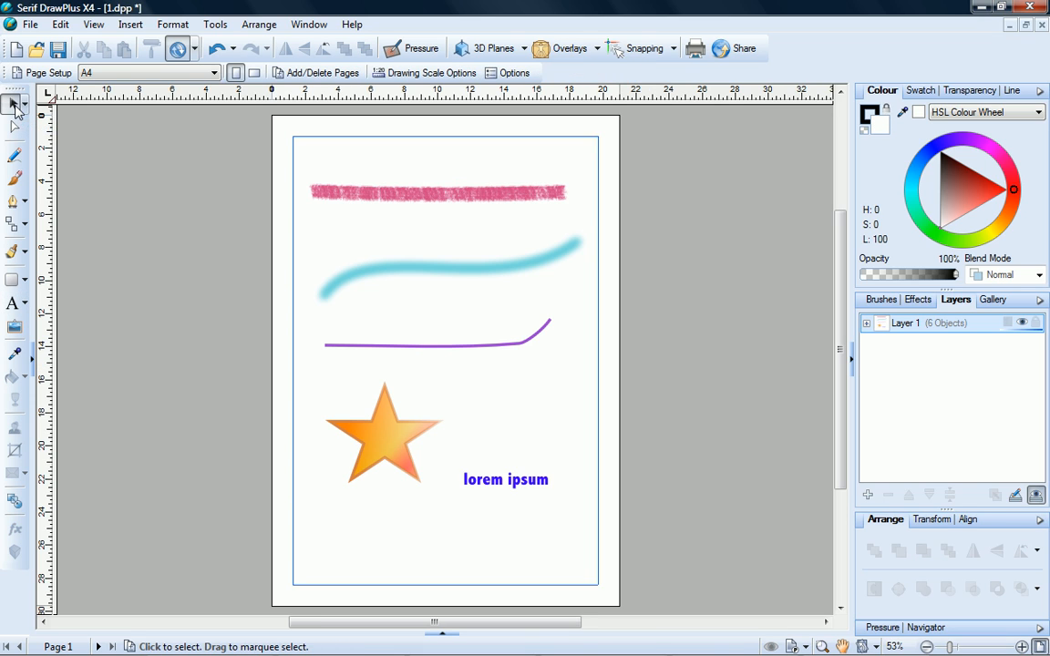
{"action": "left_click", "coordinate": [506, 478]}
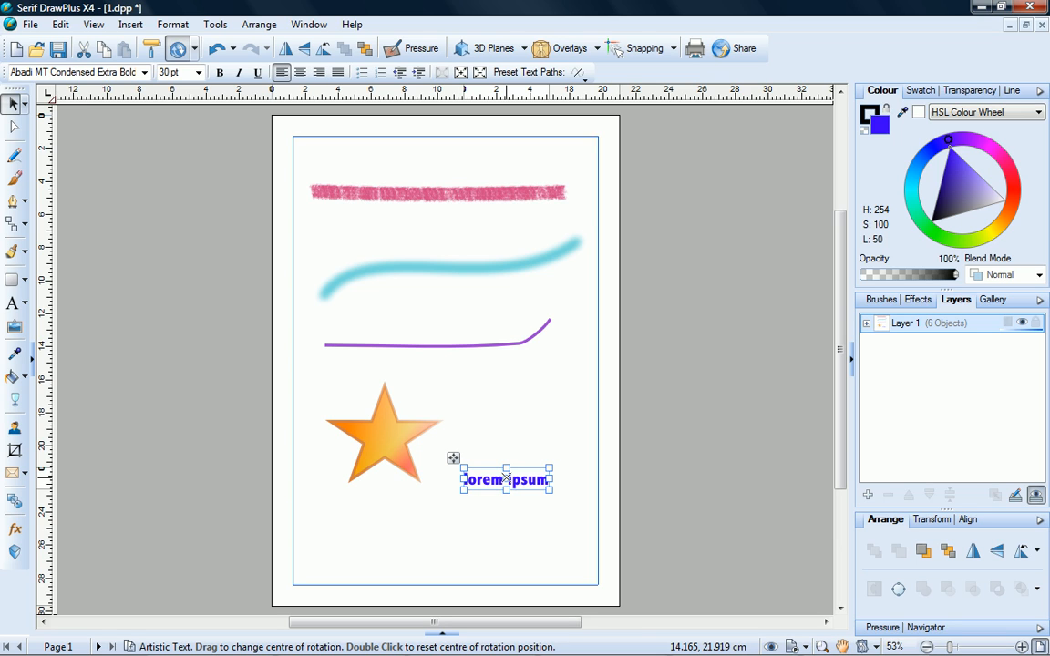
{"action": "left_click_drag", "start_coordinate": [506, 479], "coordinate": [616, 519]}
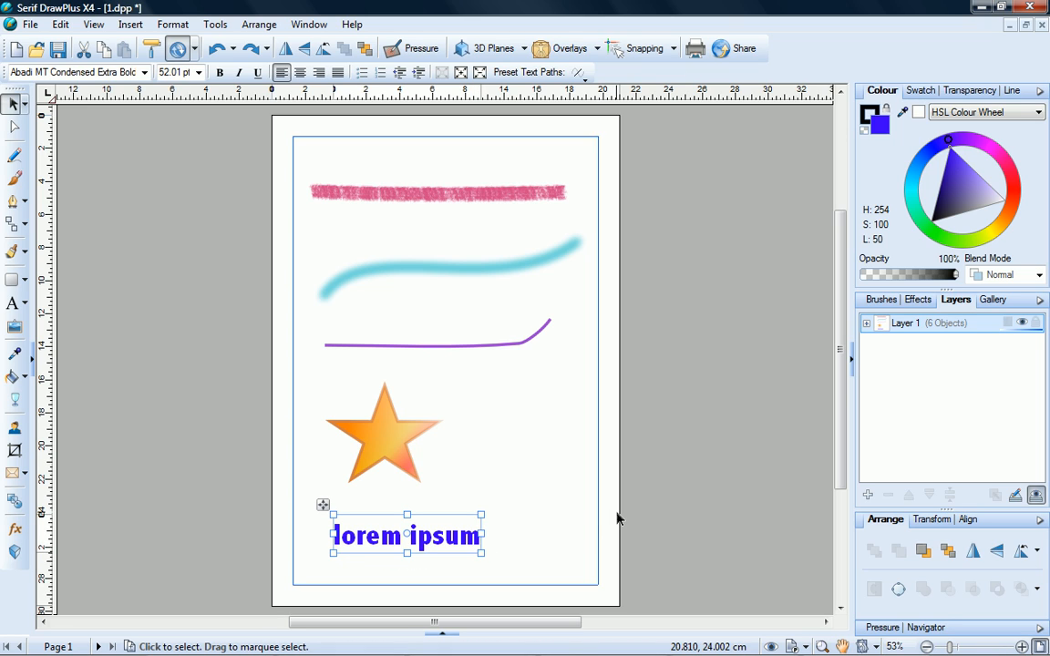
{"action": "mouse_move", "coordinate": [489, 555]}
{"action": "left_mouse_down"}
{"action": "mouse_move", "coordinate": [469, 592]}
{"action": "mouse_move", "coordinate": [490, 537]}
{"action": "left_mouse_up"}
{"action": "left_click", "coordinate": [698, 513]}
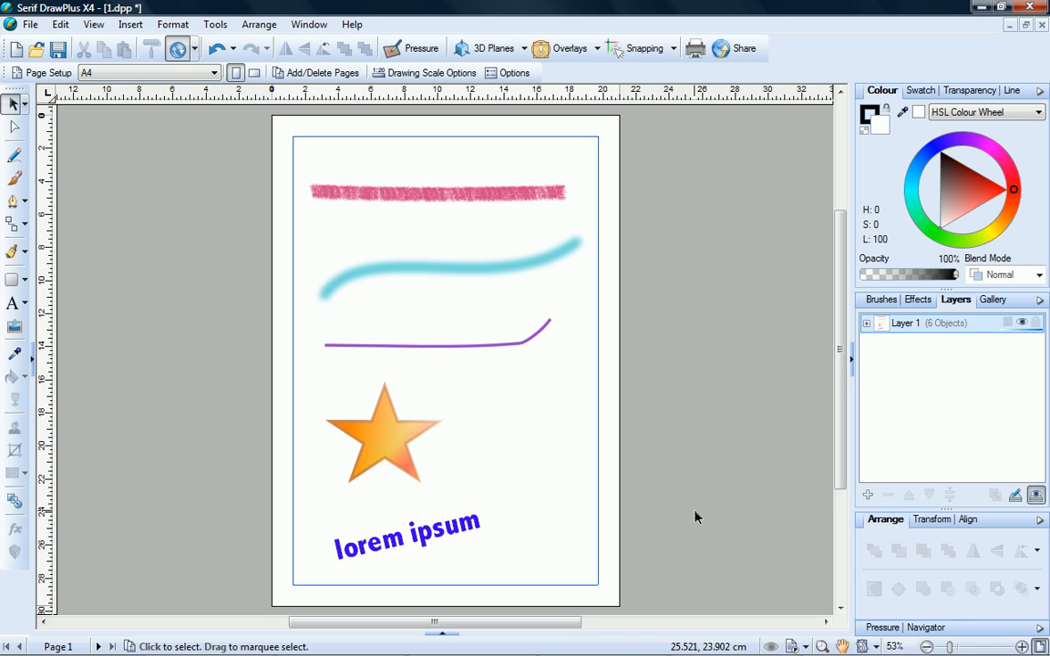
Apply the orange textured effect from the Edible category to the star
{"action": "left_click", "coordinate": [919, 300]}
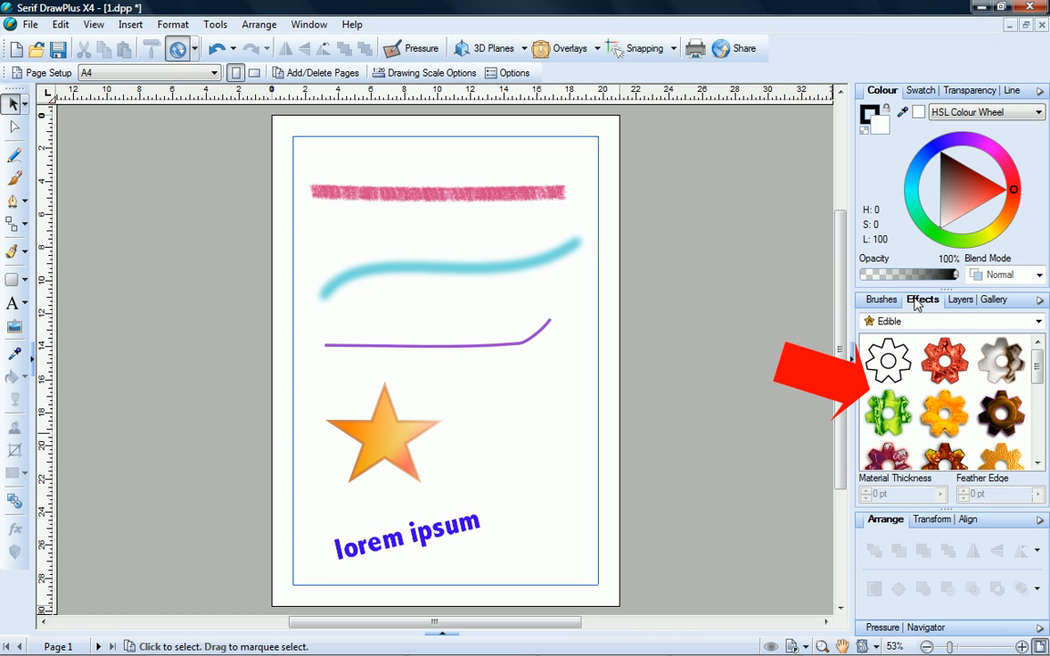
{"action": "left_click", "coordinate": [389, 428]}
{"action": "left_click", "coordinate": [948, 406]}
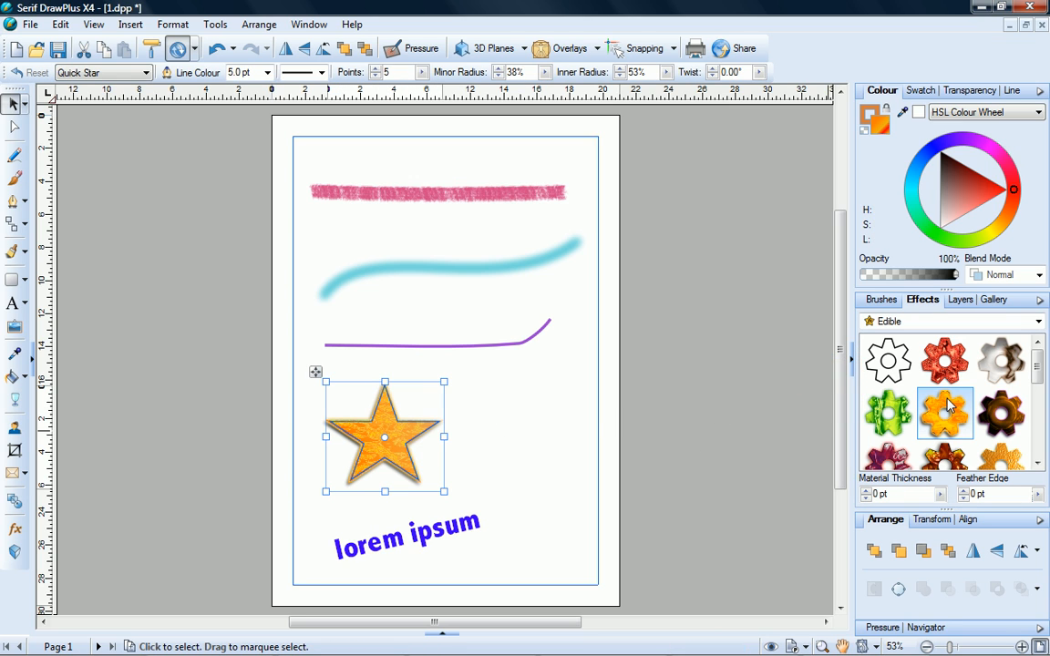
{"action": "key", "text": "Escape"}
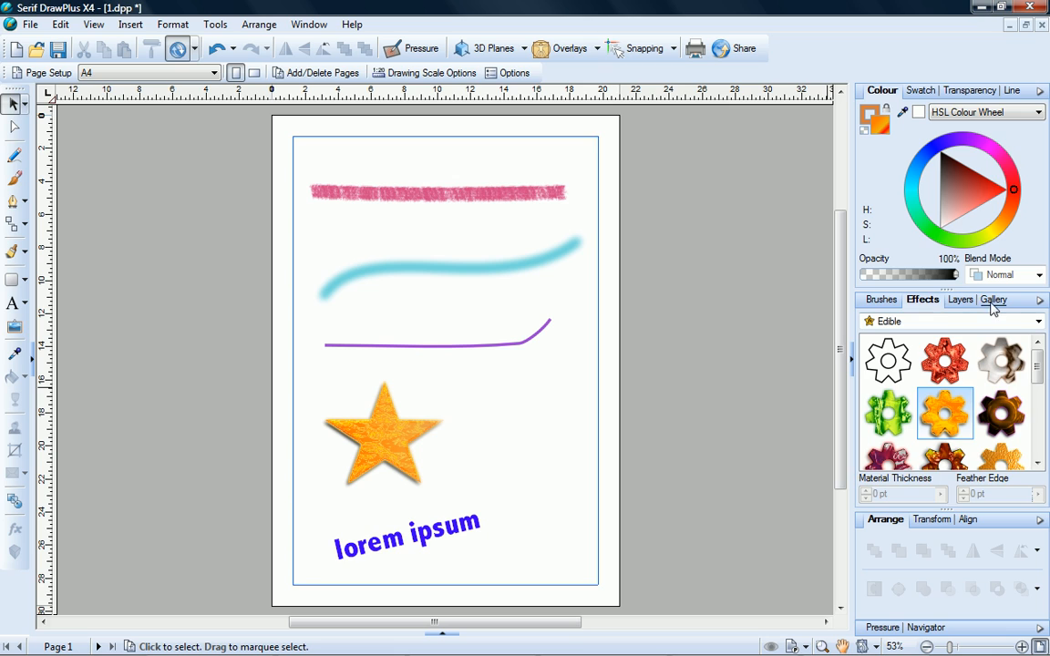
Add the Bird from the Animals gallery to the right of the star and enlarge it to about 6.5 cm wide
{"action": "left_click", "coordinate": [988, 299]}
{"action": "left_click_drag", "start_coordinate": [873, 362], "coordinate": [465, 397]}
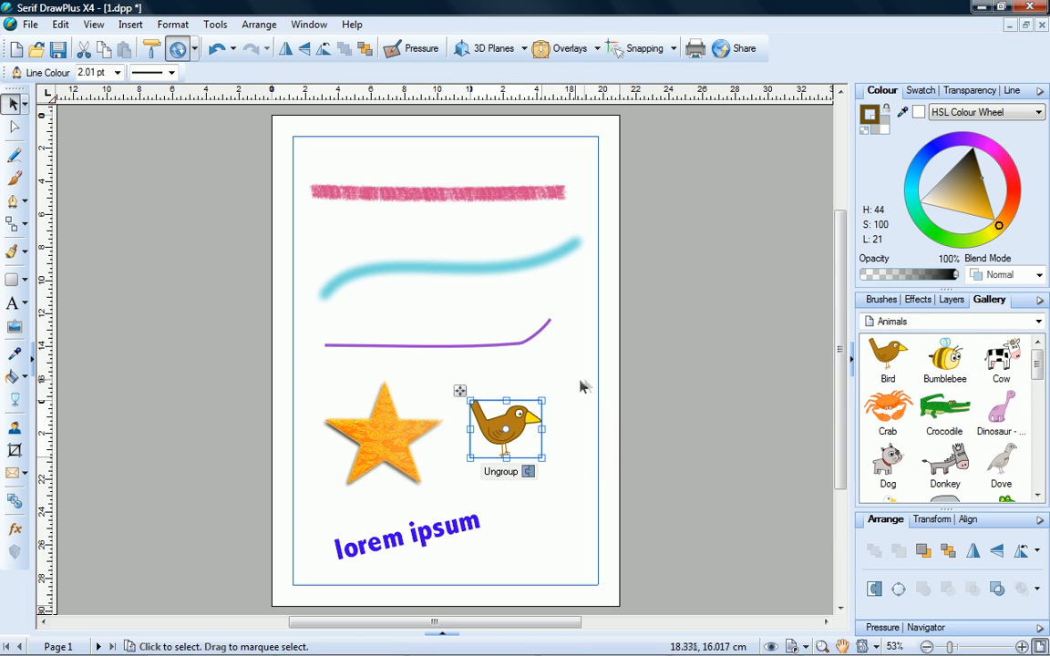
{"action": "left_click_drag", "start_coordinate": [541, 458], "coordinate": [577, 492]}
{"action": "left_click", "coordinate": [651, 490]}
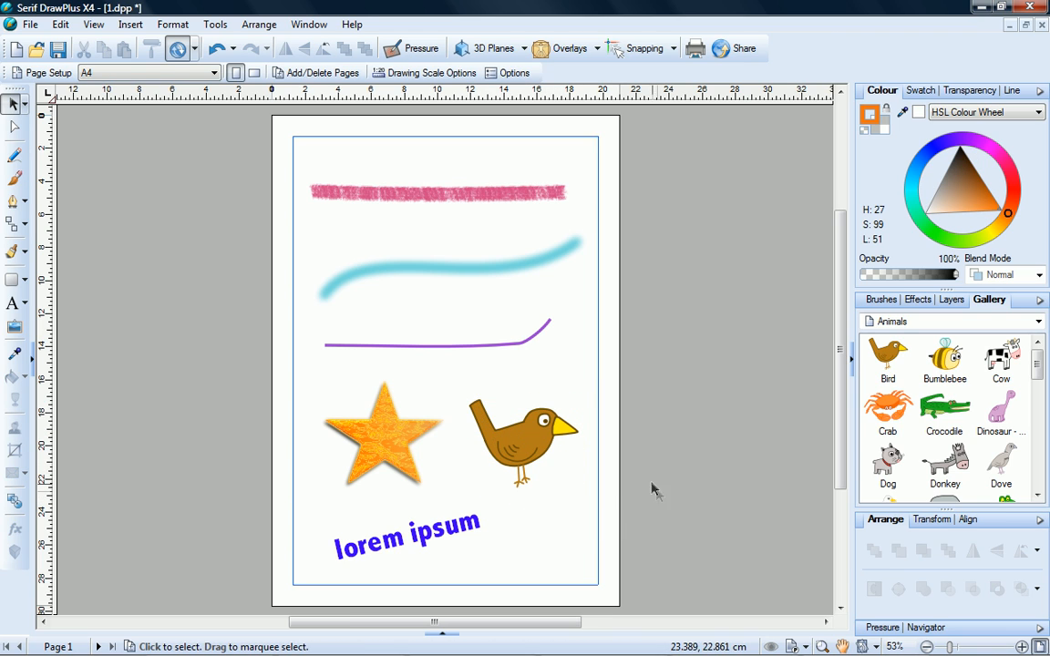
Recolour the fill of the bird's body turquoise (H 183, S 75, L 40)
{"action": "left_click", "coordinate": [544, 444]}
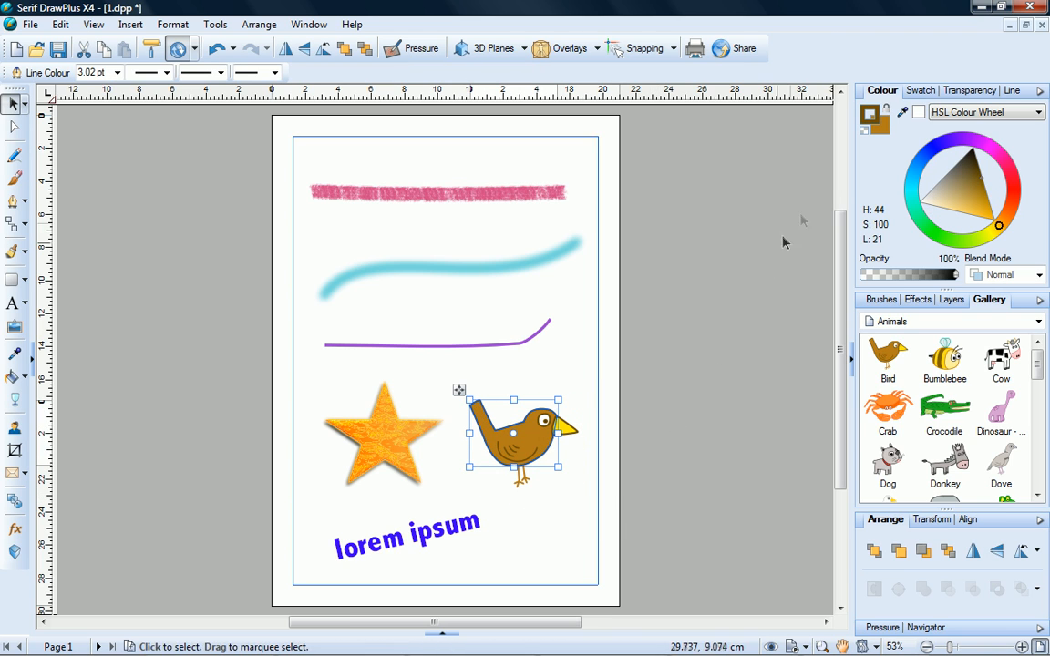
{"action": "left_click", "coordinate": [912, 188]}
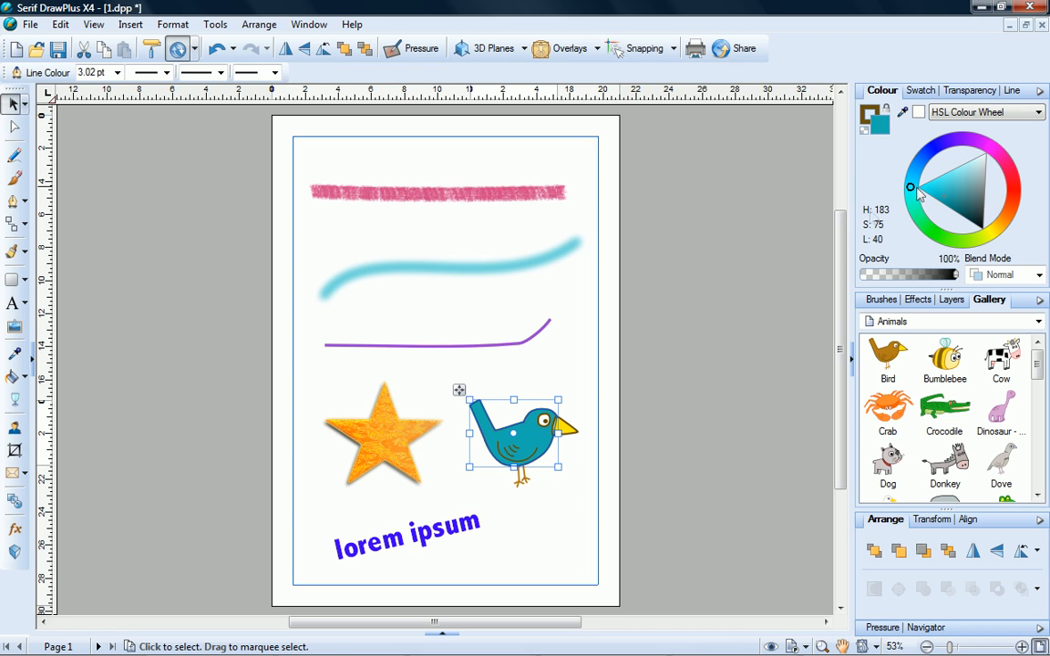
{"action": "left_click", "coordinate": [791, 262]}
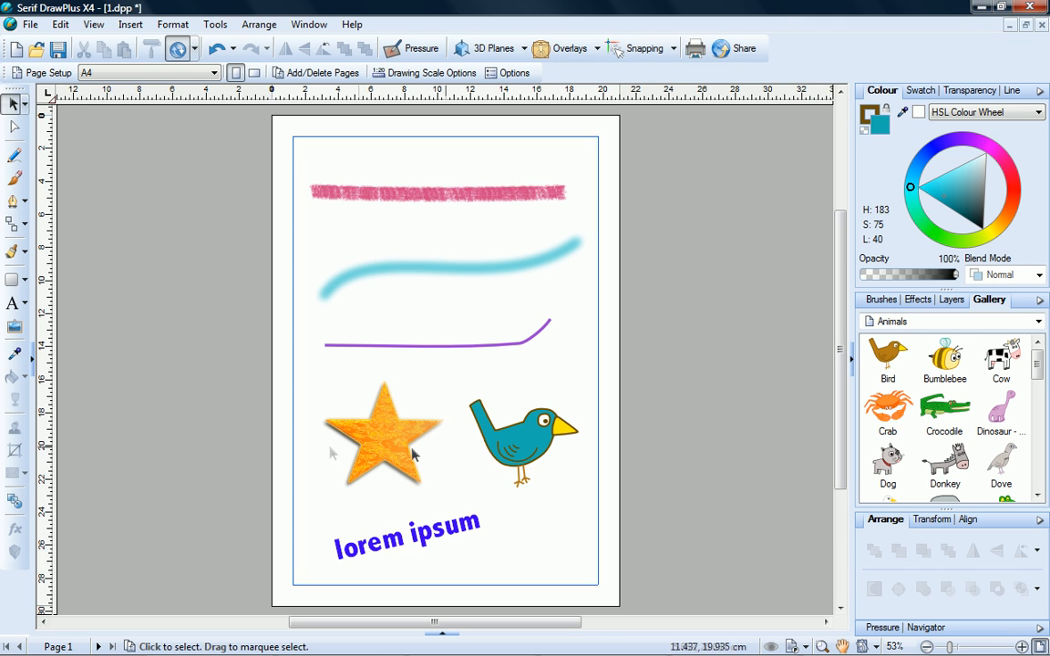
Look up the How To help topics for Cropping, the Pen Tool and the Freeform Paint Tool
{"action": "left_click", "coordinate": [33, 348]}
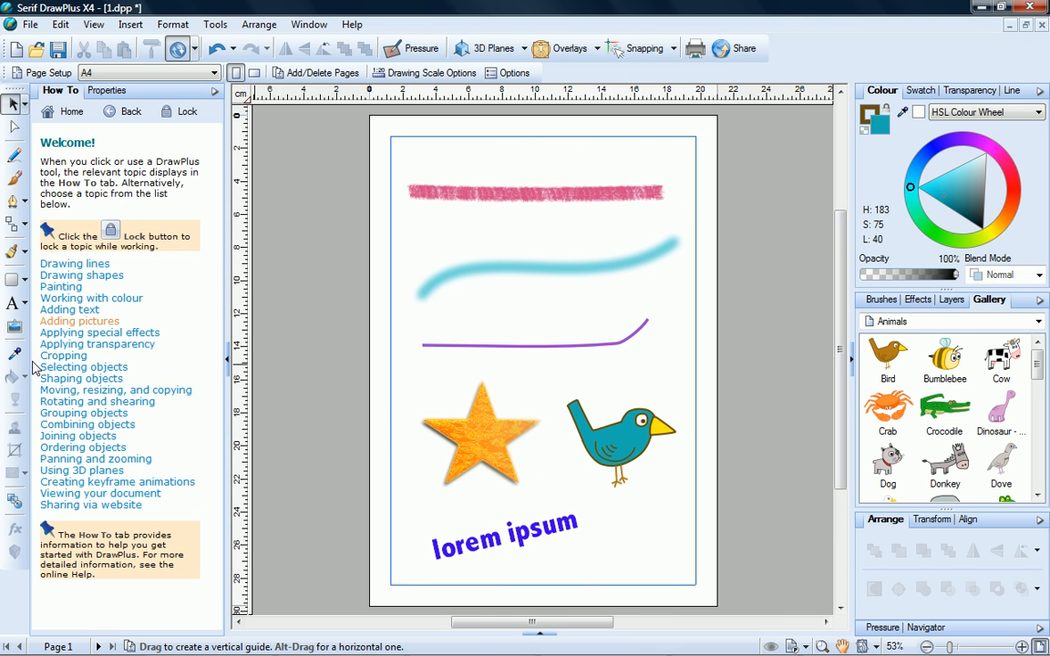
{"action": "left_click", "coordinate": [56, 356]}
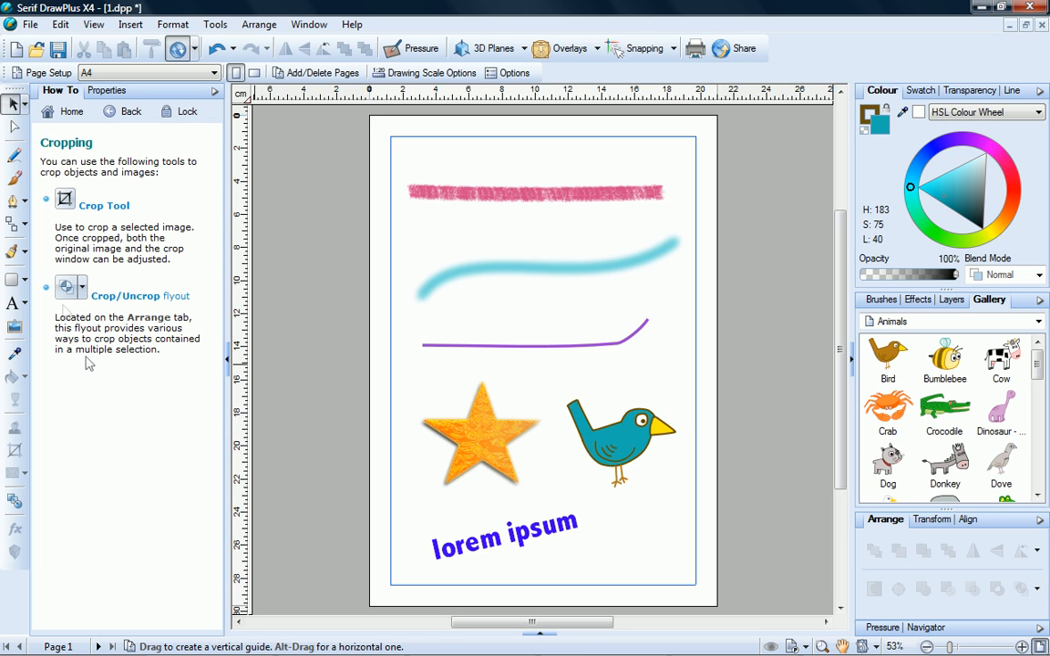
{"action": "left_click", "coordinate": [13, 202]}
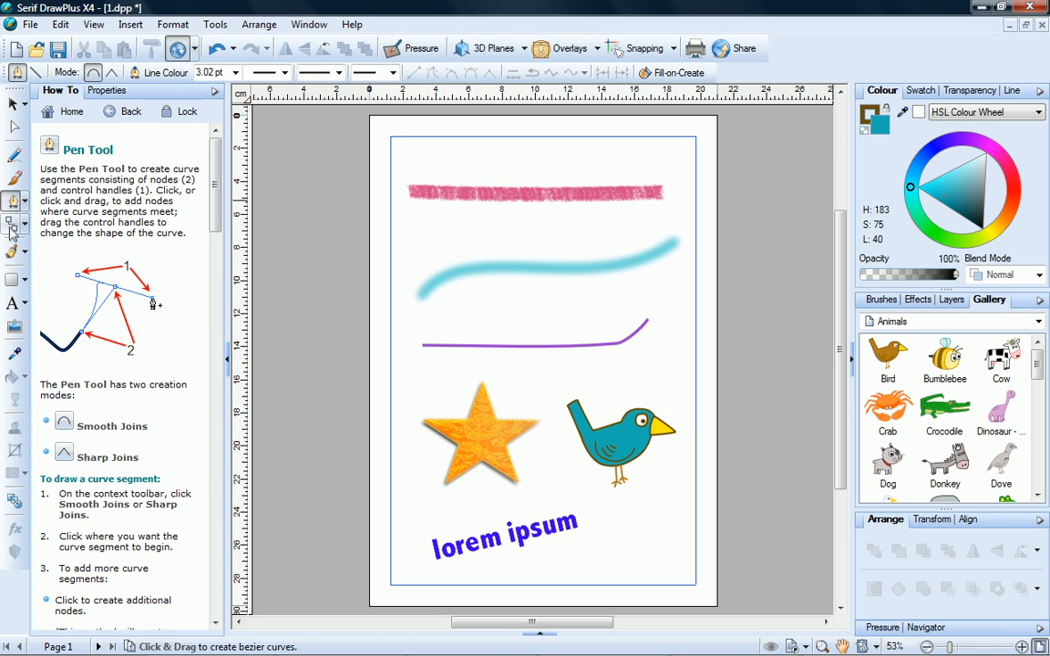
{"action": "left_click", "coordinate": [12, 254]}
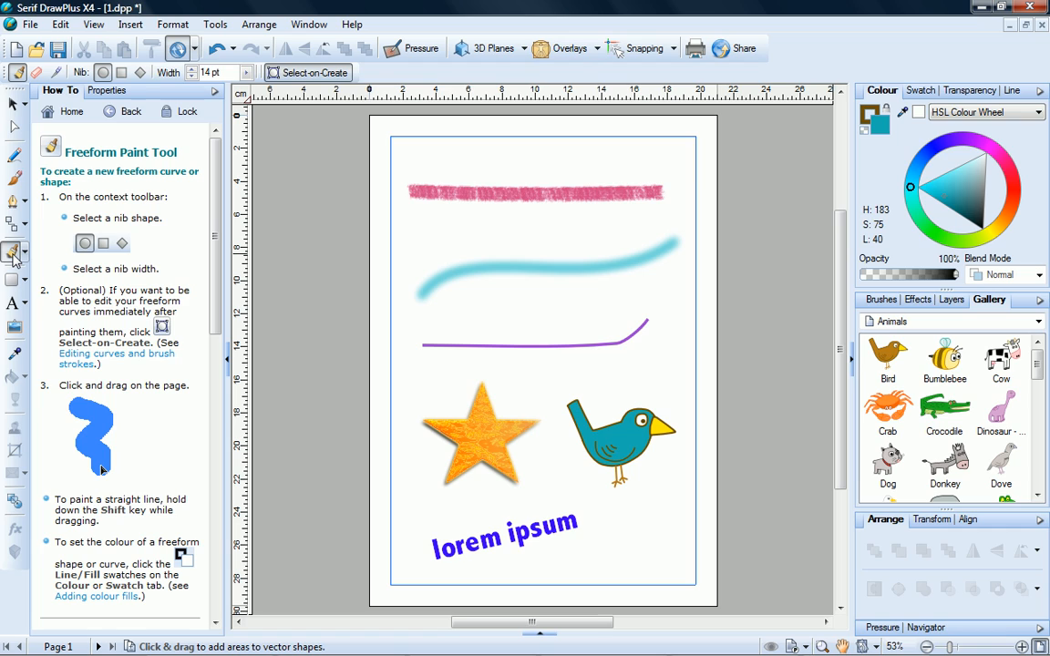